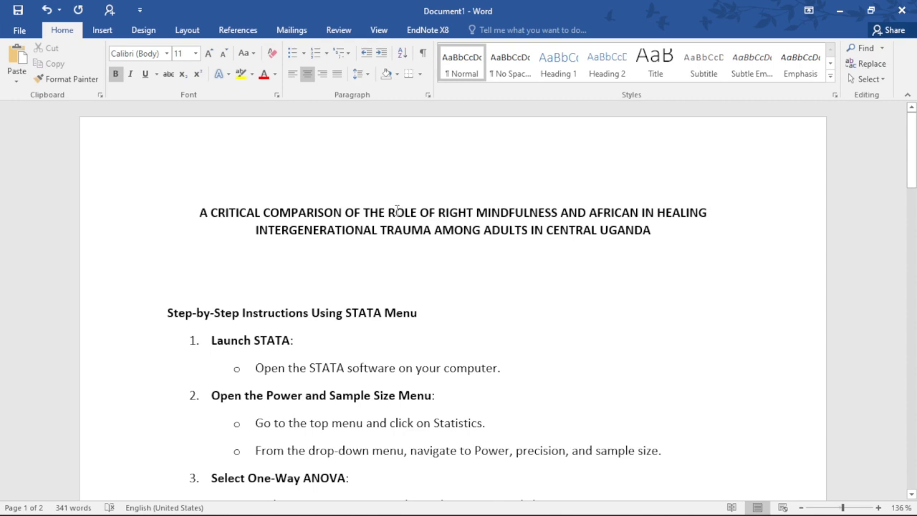
Insert the word "WISDOM" after "AFRICAN" in the document title
{"action": "left_click_drag", "start_coordinate": [439, 212], "coordinate": [655, 206]}
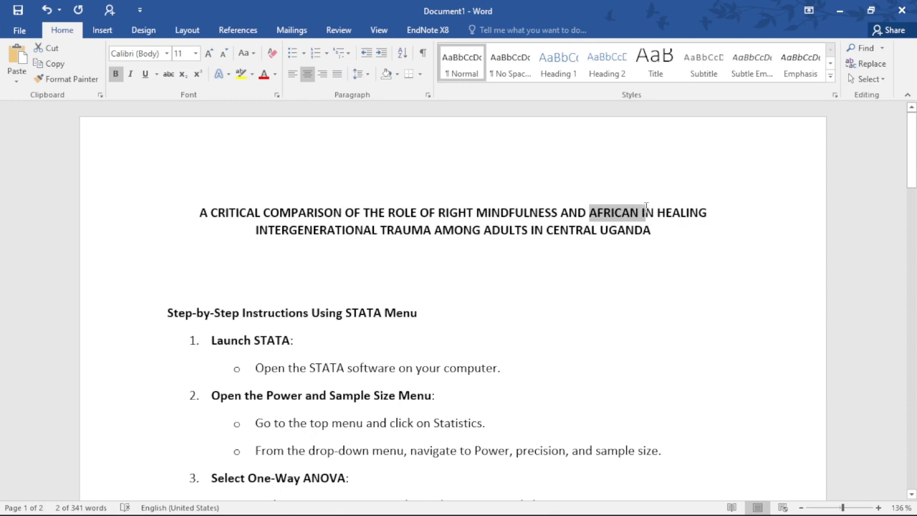
{"action": "left_click", "coordinate": [644, 212]}
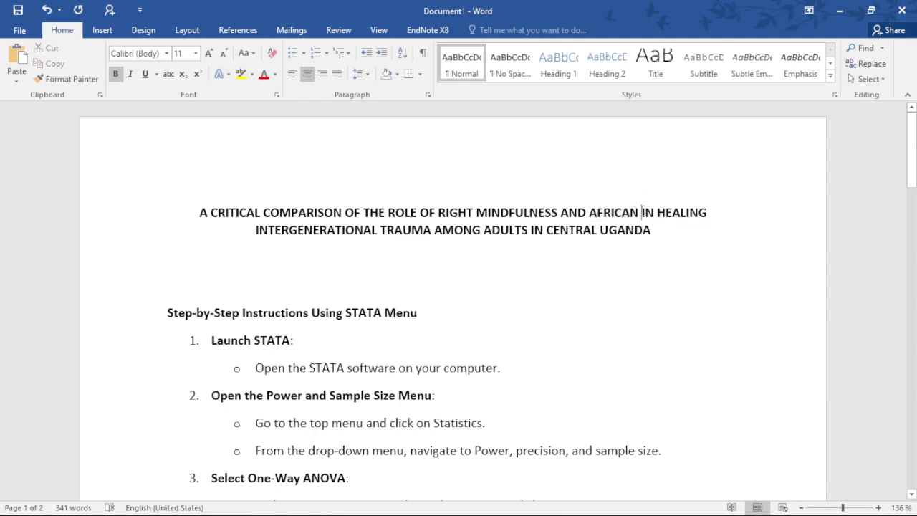
{"action": "type", "text": "WISDOM"}
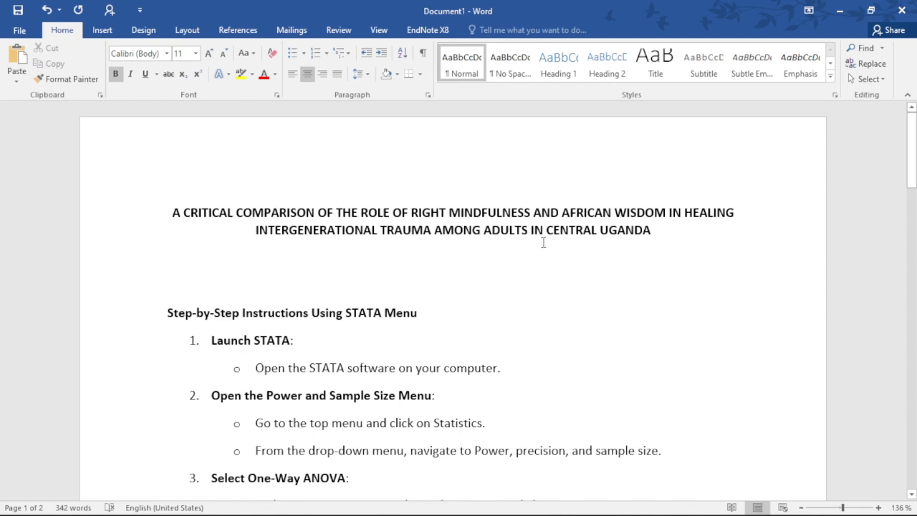
Add the heading "Intervention" and a line "Control" beneath the document title
{"action": "left_click", "coordinate": [331, 263]}
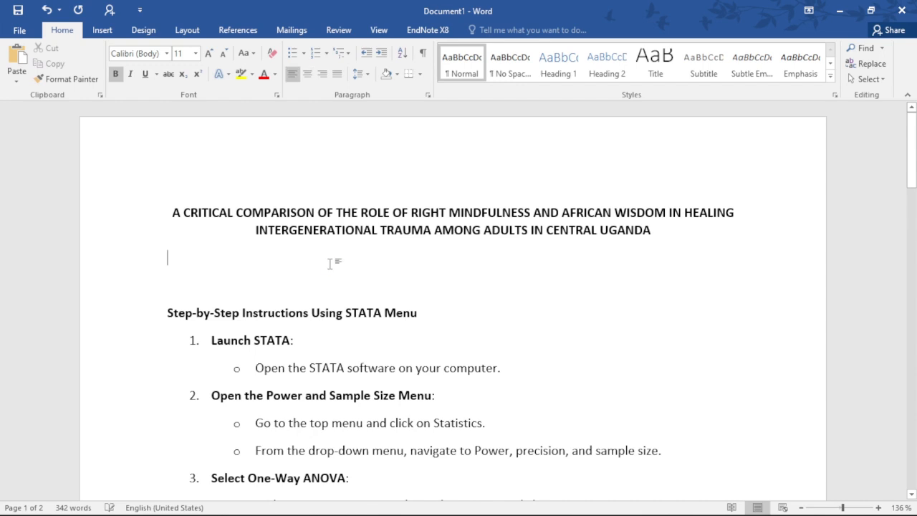
{"action": "key", "text": "Return"}
{"action": "key", "text": "Up"}
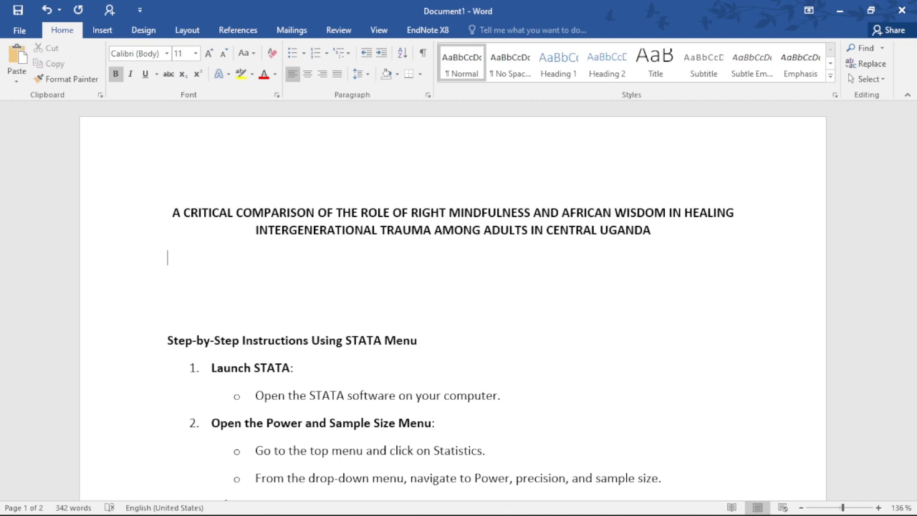
{"action": "type", "text": "Intervention"}
{"action": "key", "text": "Return"}
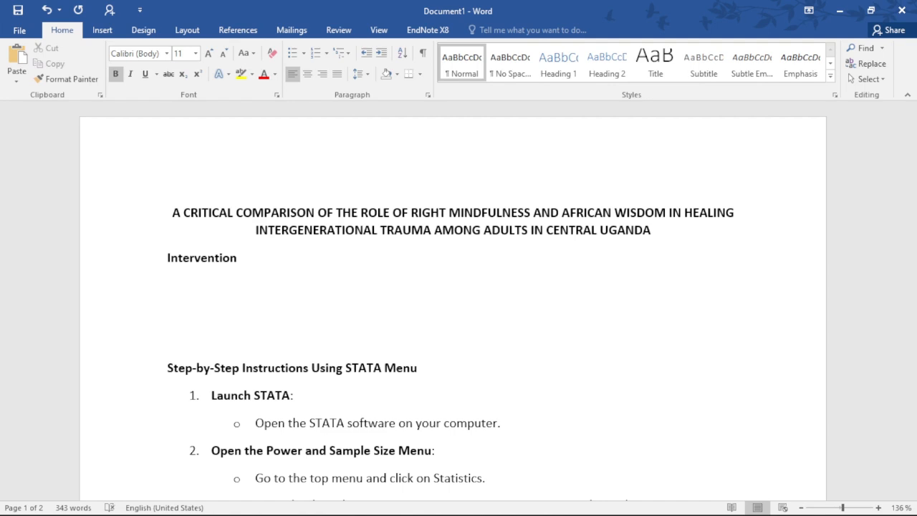
{"action": "type", "text": "Control"}
{"action": "key", "text": "Return"}
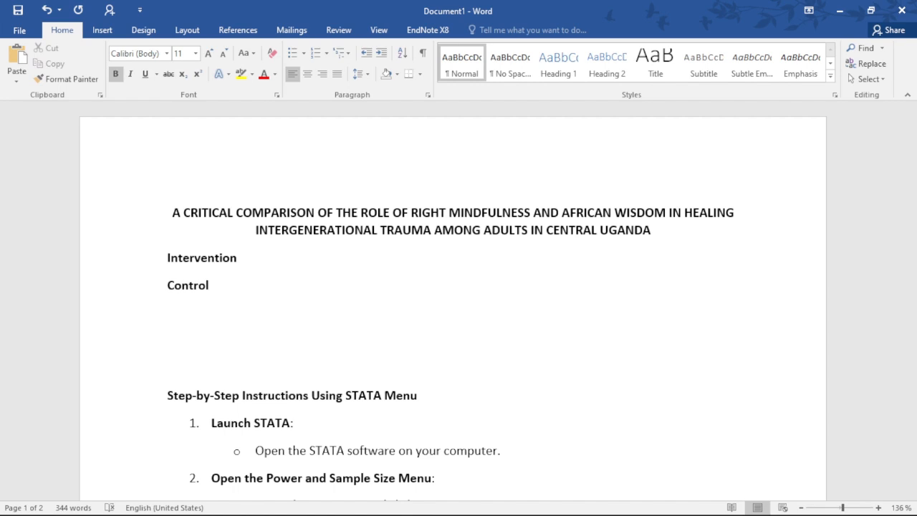
Add the line "African Wisdom" below the Control line
{"action": "type", "text": "African Wisom"}
{"action": "key", "text": "BackSpace"}
{"action": "key", "text": "BackSpace"}
{"action": "key", "text": "BackSpace"}
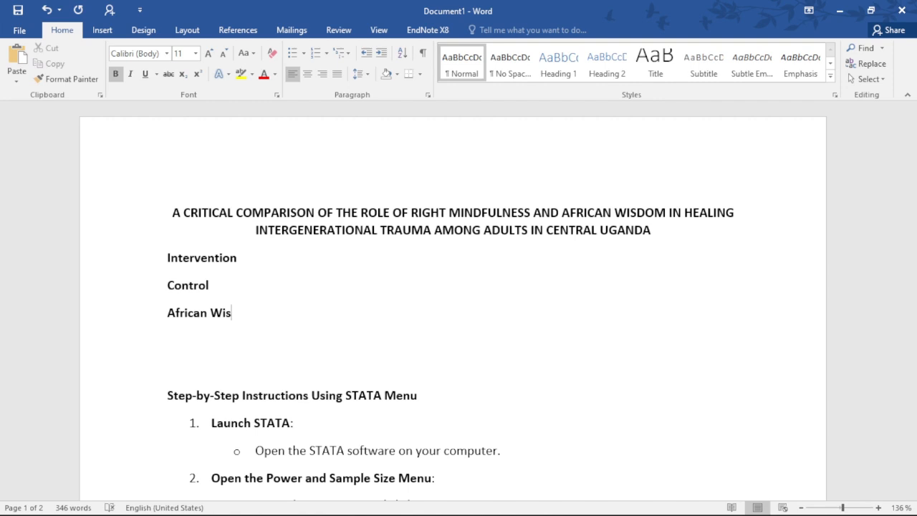
{"action": "type", "text": "dom"}
{"action": "key", "text": "Return"}
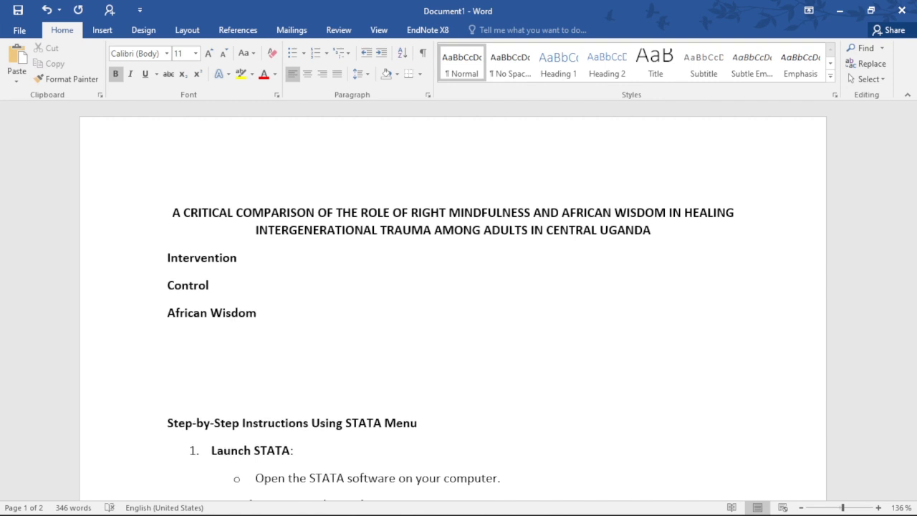
Add the line "Right Mindfulness" below African Wisdom, with a capital M
{"action": "type", "text": "Right mindfu"}
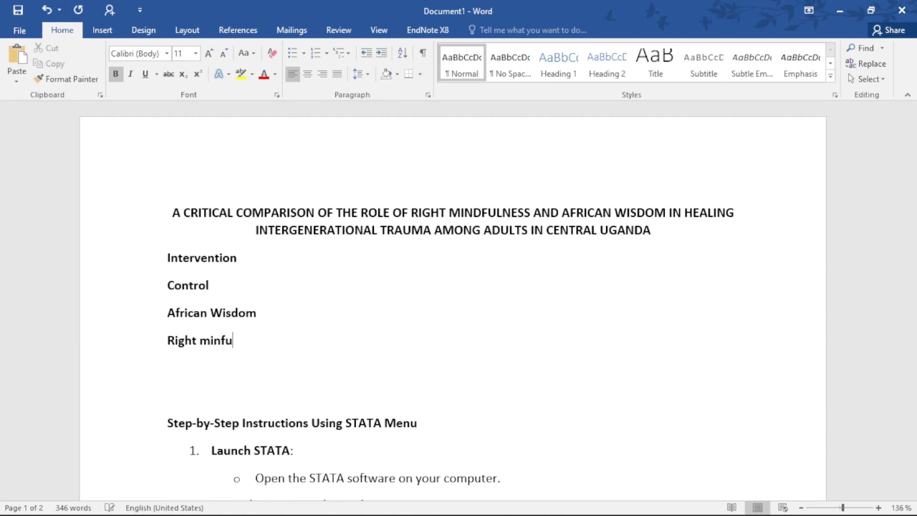
{"action": "type", "text": "lness"}
{"action": "key", "text": "BackSpace"}
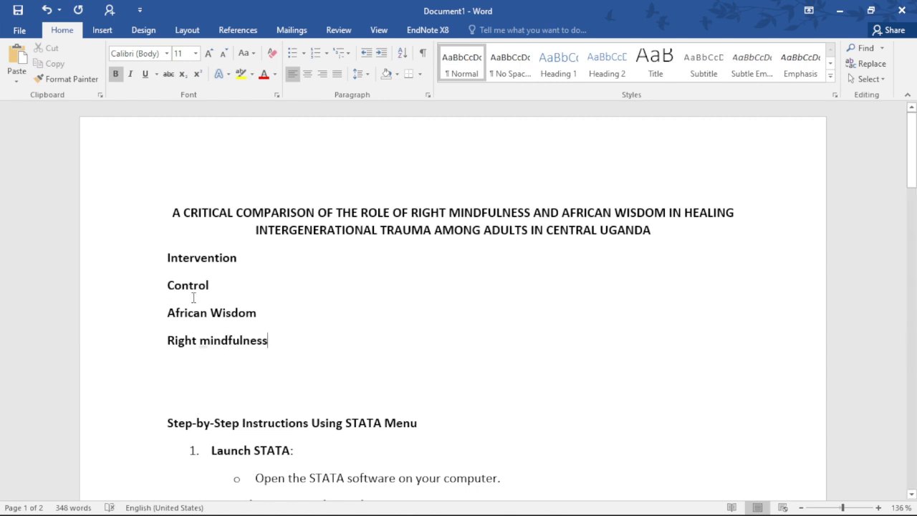
{"action": "left_click", "coordinate": [212, 341]}
{"action": "key", "text": "BackSpace"}
{"action": "key", "text": "BackSpace"}
{"action": "type", "text": "Mi"}
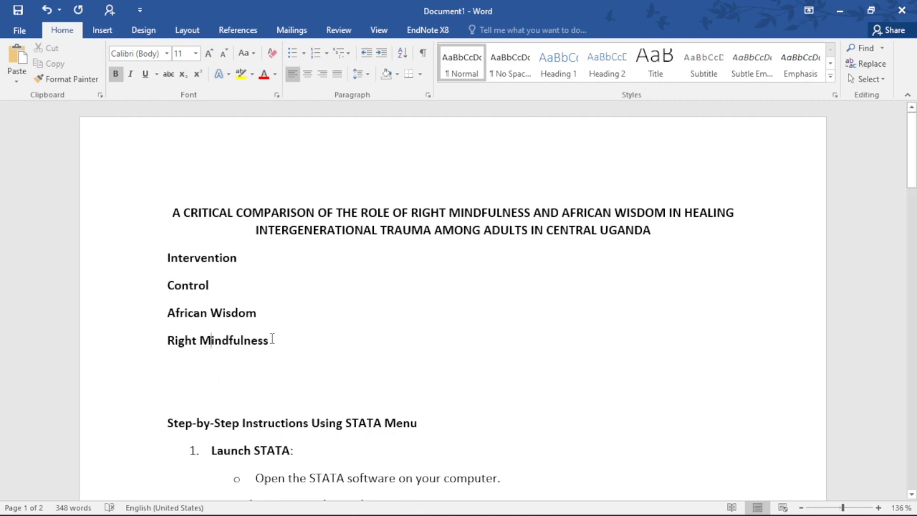
Duplicate the African Wisdom and Right Mindfulness lines below and merge the copies into "African Wisdom + Right Mindfulness"
{"action": "left_click_drag", "start_coordinate": [272, 340], "coordinate": [169, 315]}
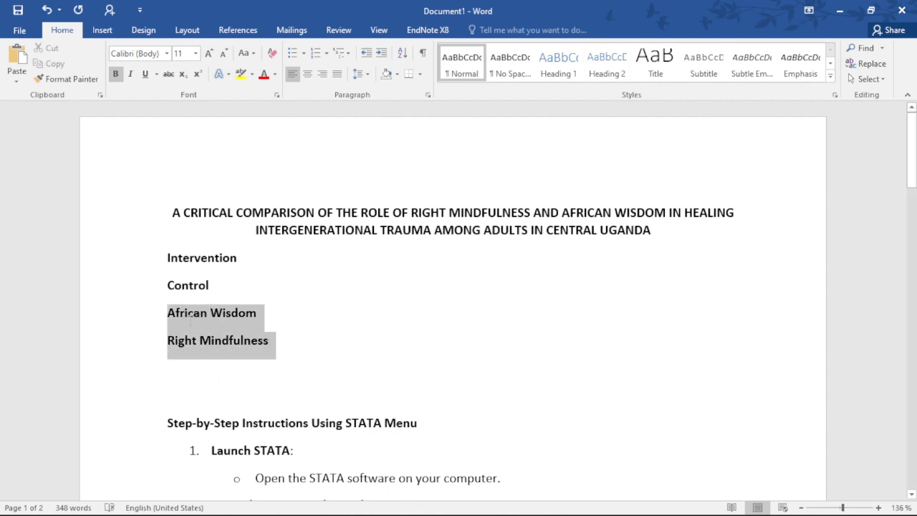
{"action": "key", "text": "ctrl+c"}
{"action": "left_click", "coordinate": [242, 365]}
{"action": "key", "text": "ctrl+v"}
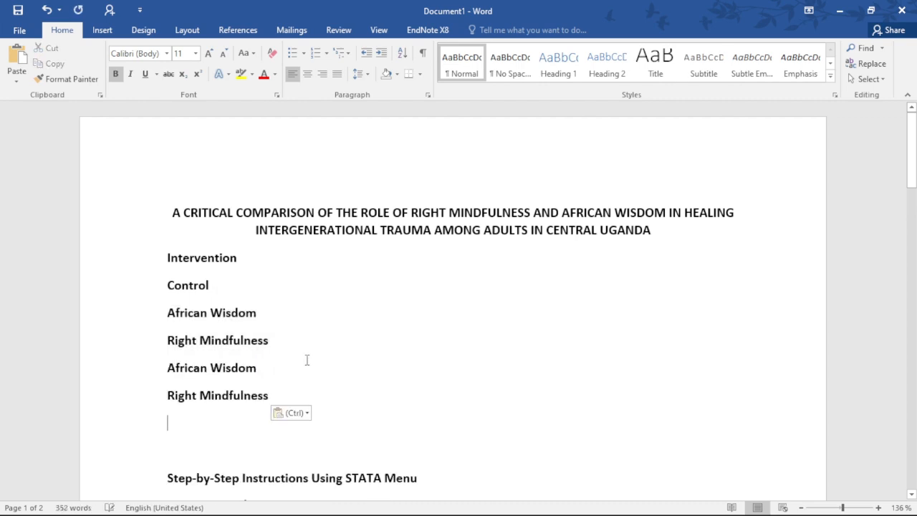
{"action": "left_click", "coordinate": [306, 360]}
{"action": "type", "text": "+"}
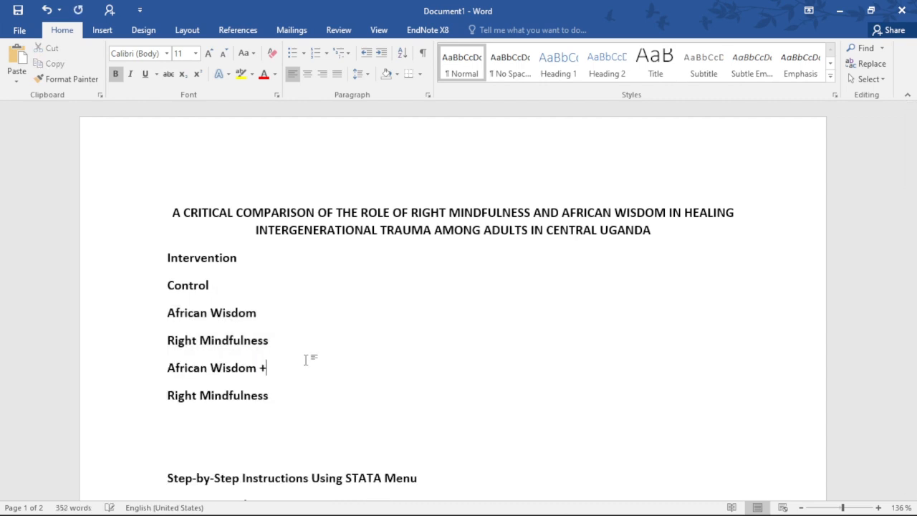
{"action": "key", "text": "Delete"}
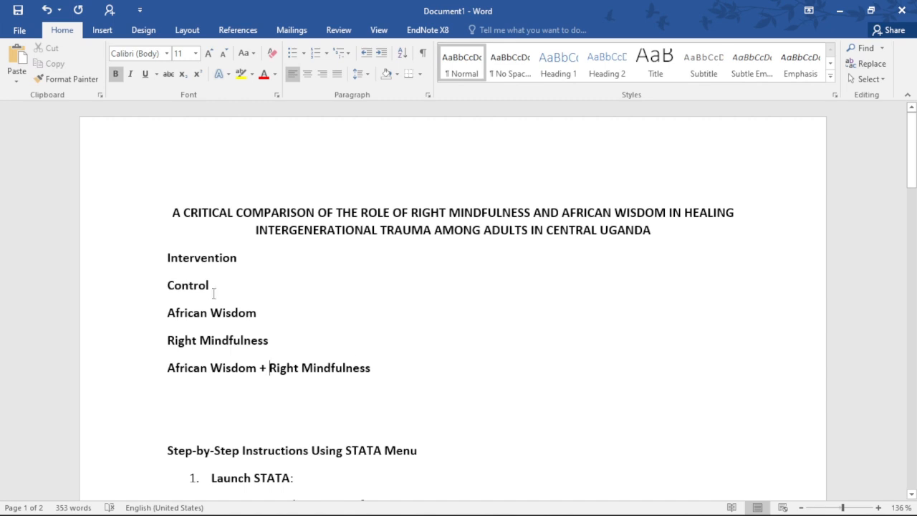
Remove bold formatting from the four group lines under Intervention, from Control to African Wisdom + Right Mindfulness
{"action": "left_click_drag", "start_coordinate": [167, 285], "coordinate": [477, 360]}
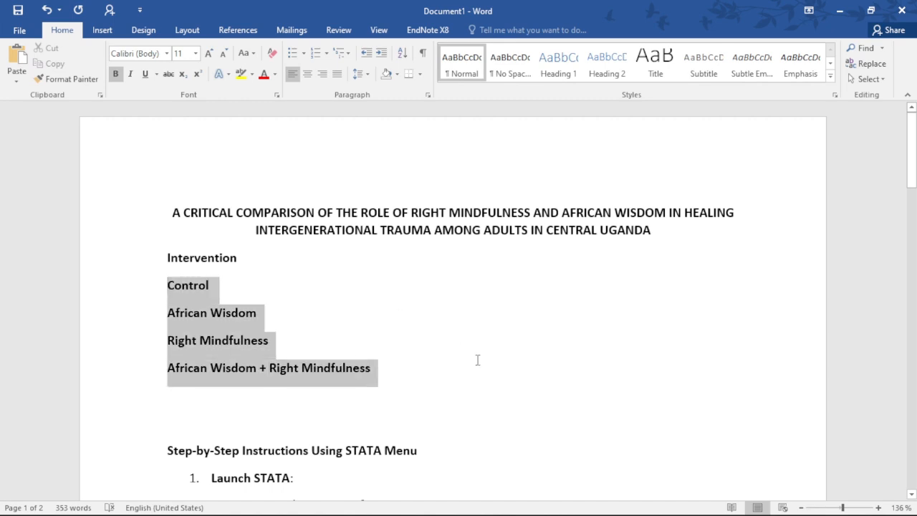
{"action": "key", "text": "ctrl+b"}
{"action": "left_click", "coordinate": [407, 366]}
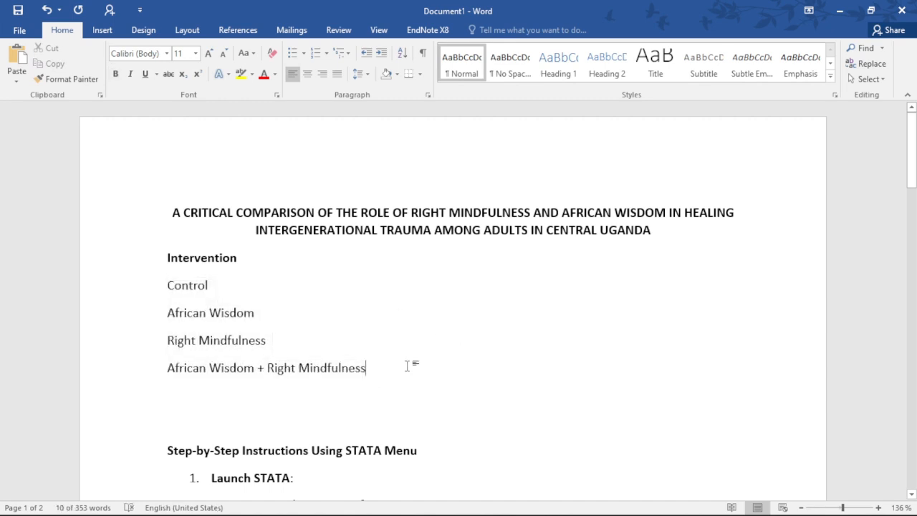
{"action": "left_click_drag", "start_coordinate": [379, 370], "coordinate": [167, 313]}
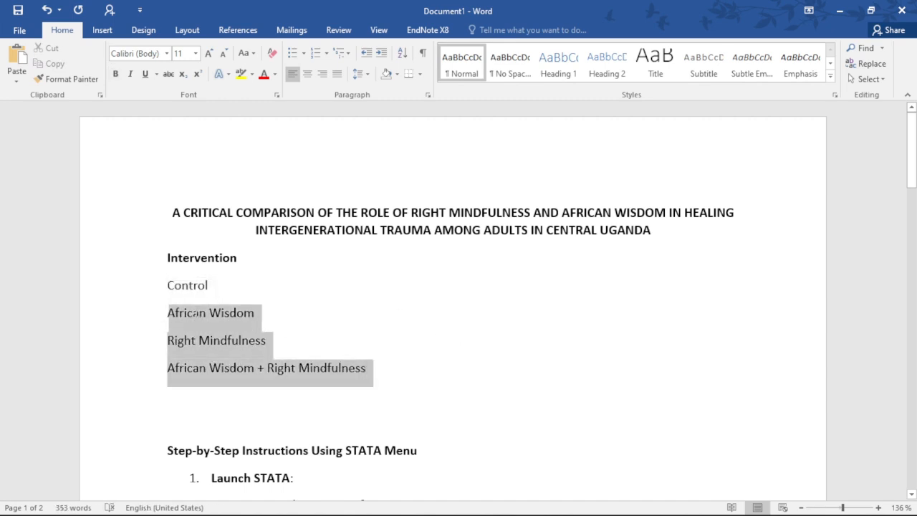
{"action": "left_click", "coordinate": [175, 285]}
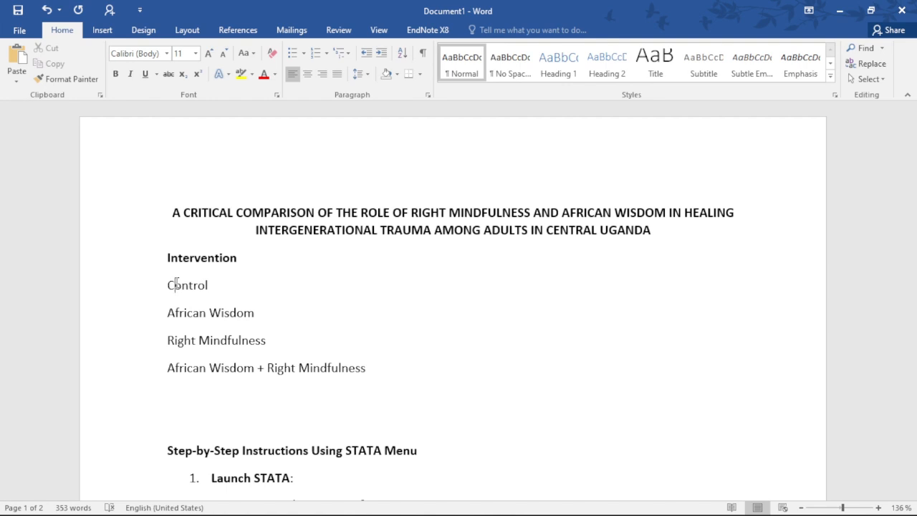
{"action": "left_click", "coordinate": [270, 298]}
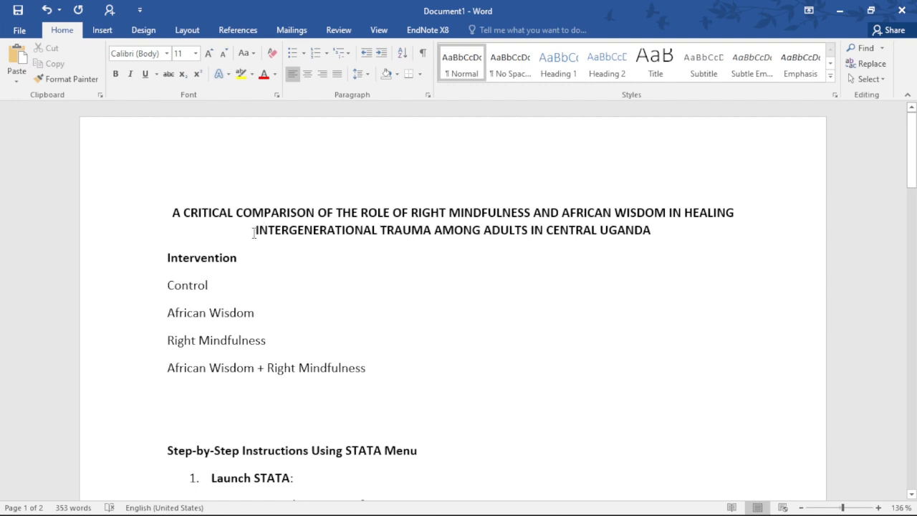
{"action": "left_click_drag", "start_coordinate": [256, 229], "coordinate": [421, 227]}
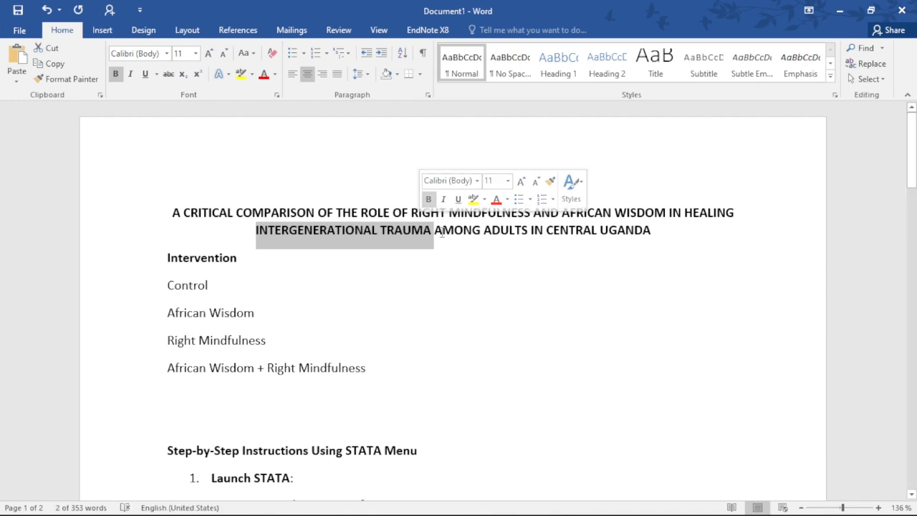
{"action": "left_click", "coordinate": [439, 230]}
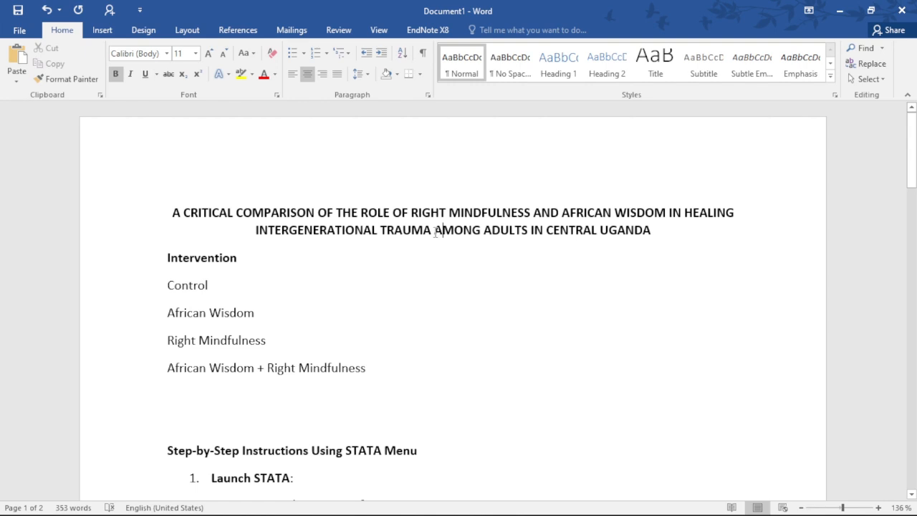
{"action": "left_click", "coordinate": [435, 233]}
{"action": "left_click_drag", "start_coordinate": [685, 214], "coordinate": [434, 240]}
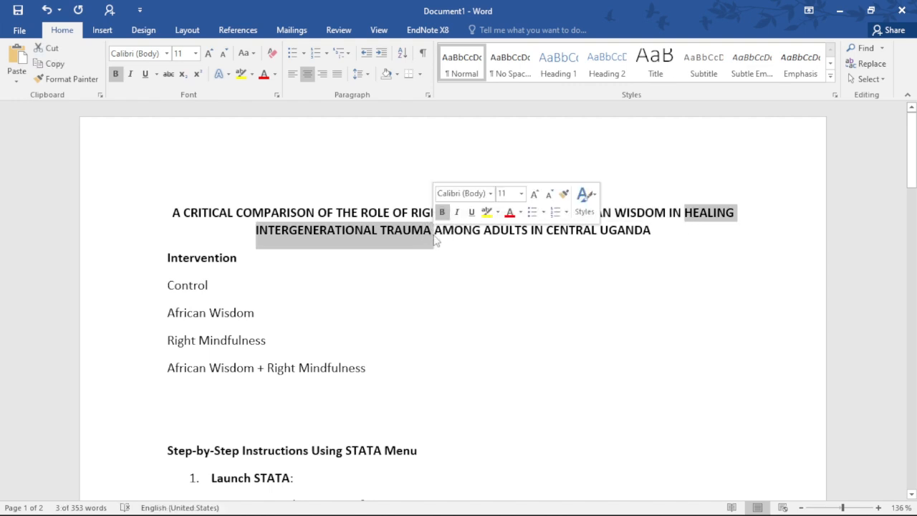
Extend the Control line to read "Control: 0% =0.00"
{"action": "left_click", "coordinate": [236, 288]}
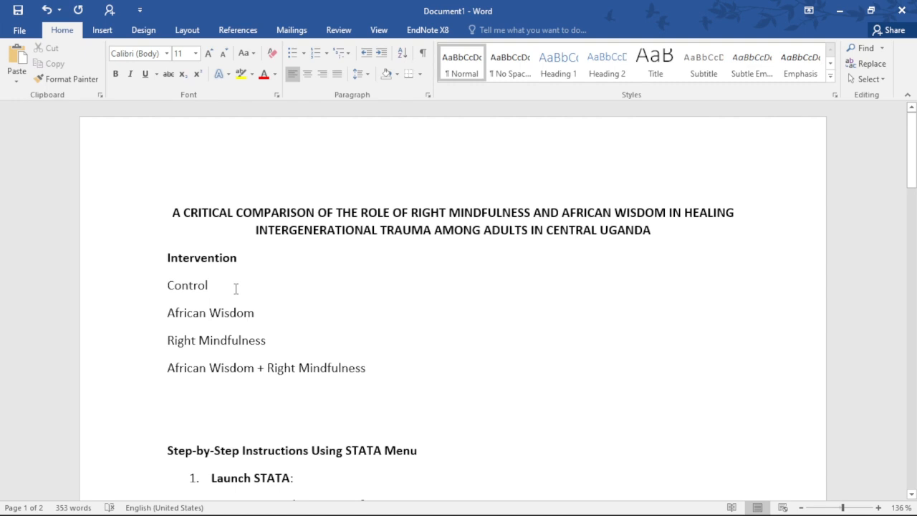
{"action": "key", "text": "BackSpace"}
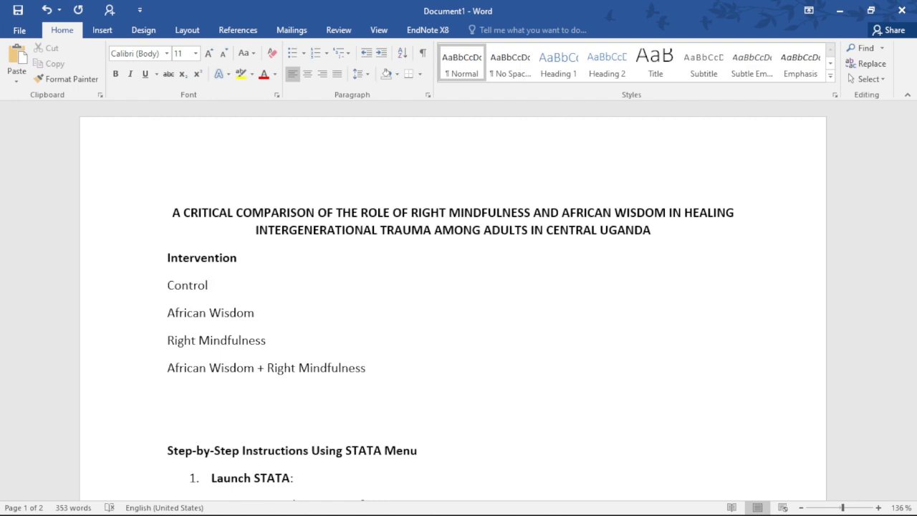
{"action": "type", "text": ":"}
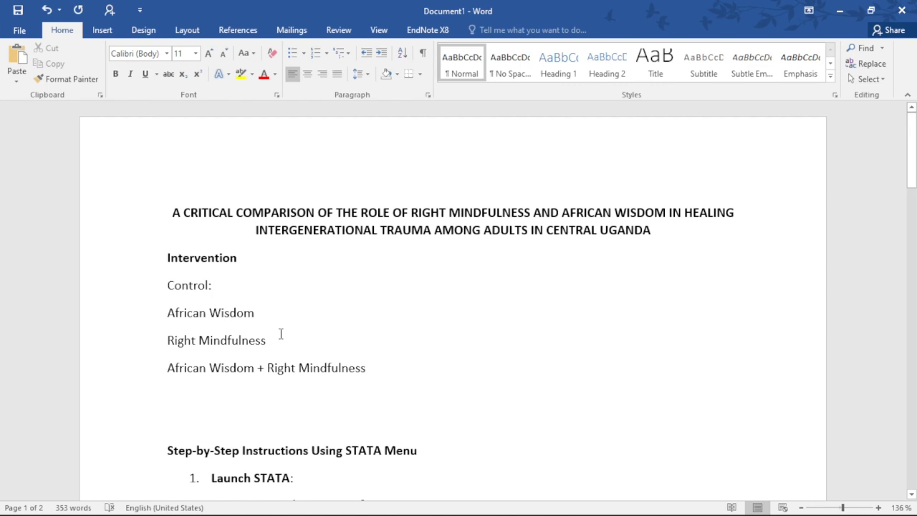
{"action": "triple_click", "coordinate": [232, 364]}
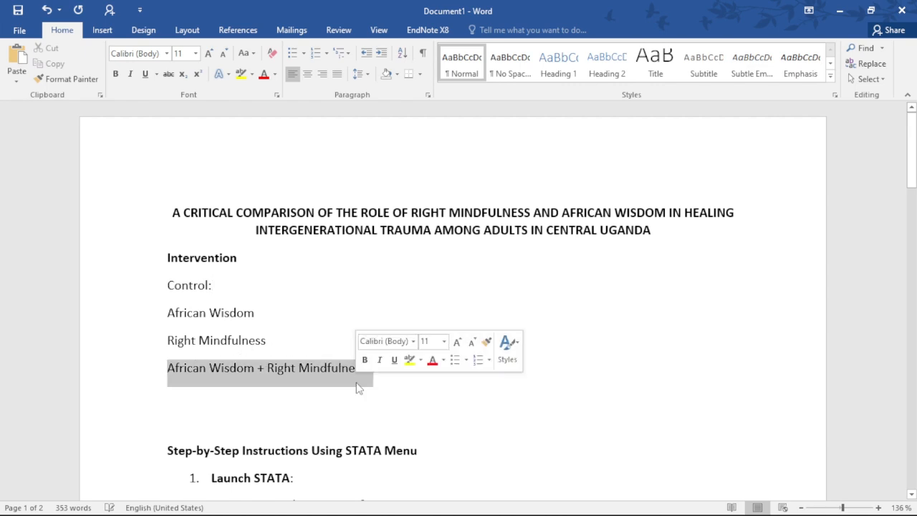
{"action": "left_click", "coordinate": [258, 285]}
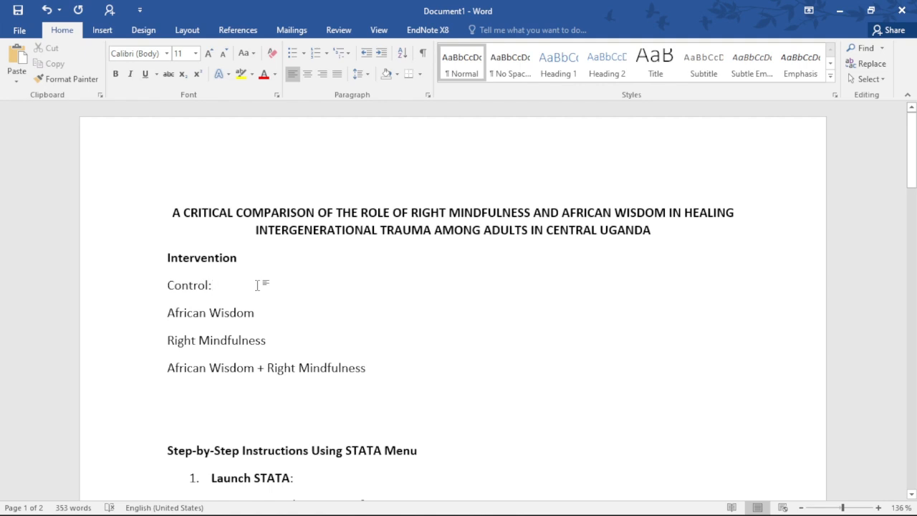
{"action": "type", "text": "0%"}
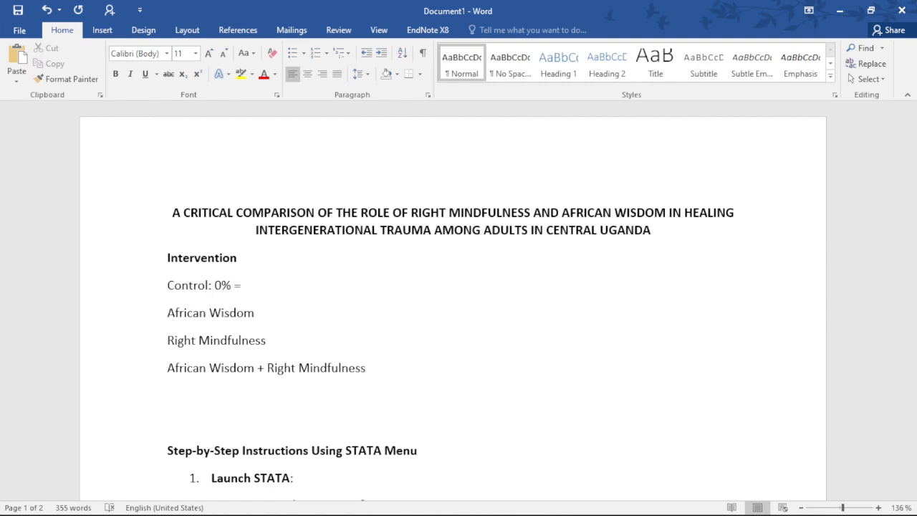
{"action": "type", "text": "=0.0"}
{"action": "type", "text": "0"}
Extend the first African Wisdom line to read "African Wisdom: 50% = 0.50" and add a colon after the standalone Right Mindfulness
{"action": "left_click", "coordinate": [255, 313]}
{"action": "type", "text": ":"}
{"action": "type", "text": "50%"}
{"action": "type", "text": "= 0.5"}
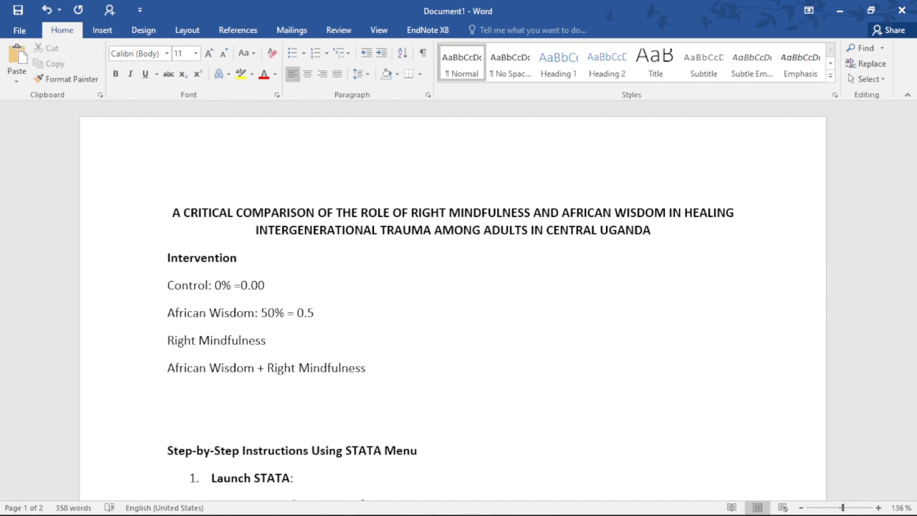
{"action": "type", "text": "0"}
{"action": "left_click", "coordinate": [275, 336]}
{"action": "type", "text": ":"}
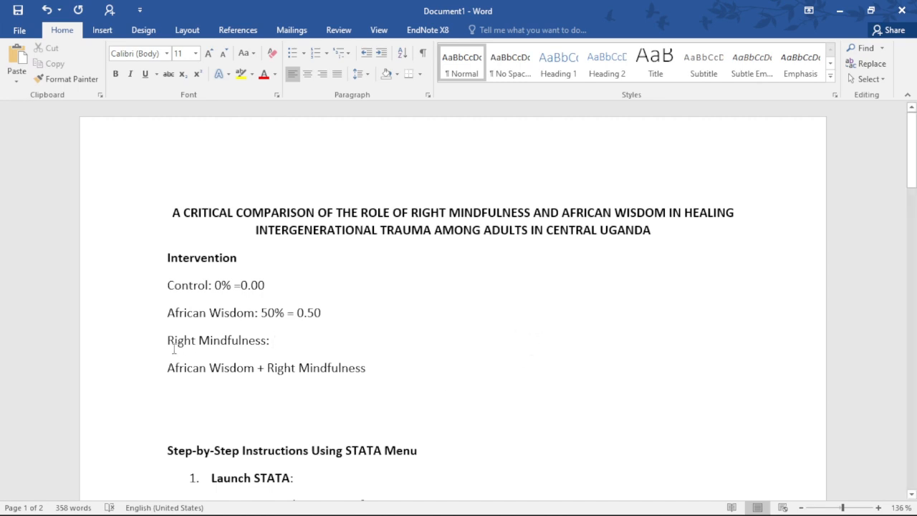
{"action": "left_click_drag", "start_coordinate": [167, 347], "coordinate": [296, 346]}
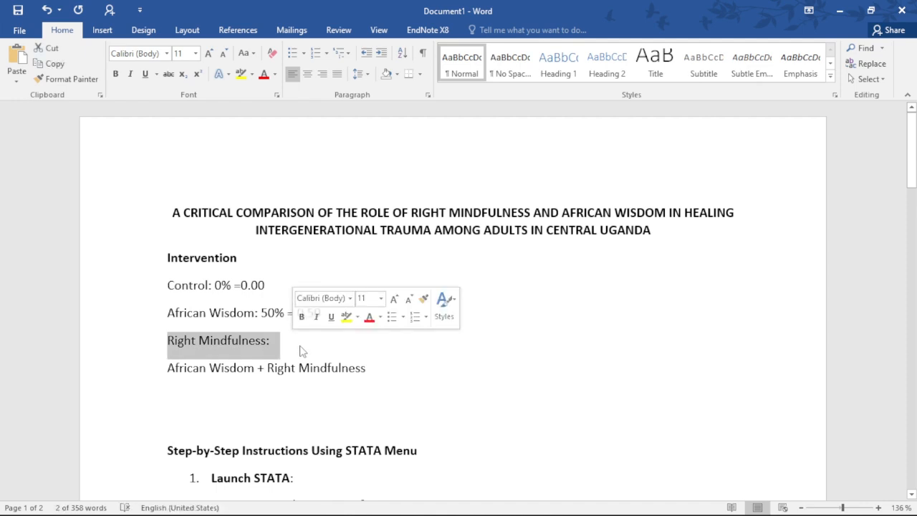
{"action": "left_click", "coordinate": [302, 348]}
{"action": "left_click_drag", "start_coordinate": [166, 313], "coordinate": [254, 314]}
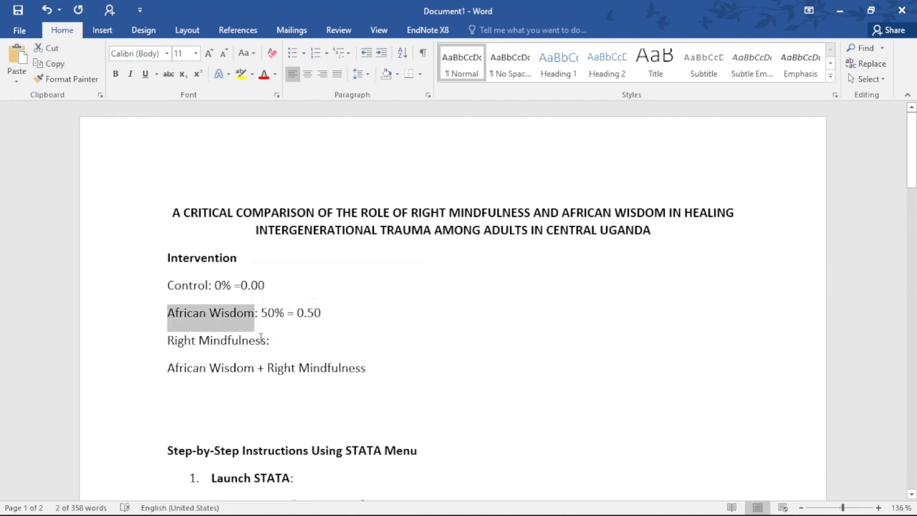
{"action": "left_click", "coordinate": [261, 340]}
{"action": "left_click", "coordinate": [162, 366]}
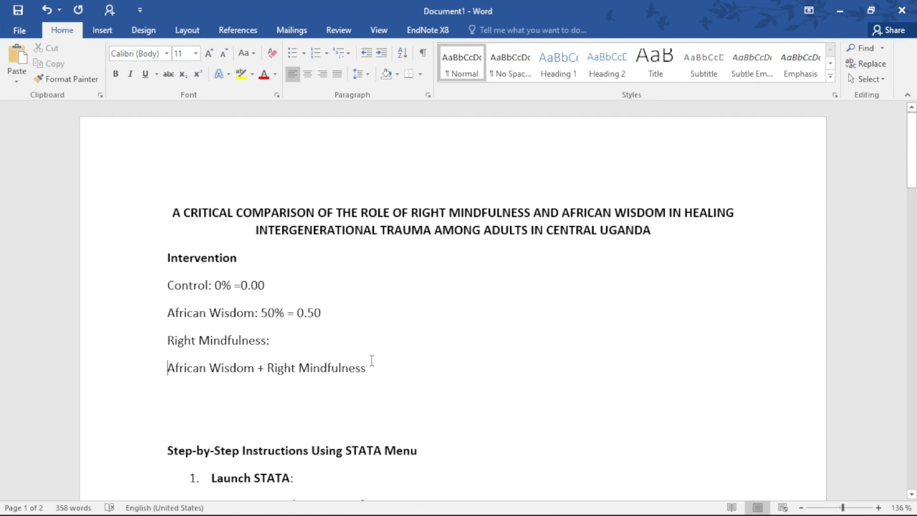
Extend the standalone Right Mindfulness line to read "Right Mindfulness: 60% = 0.60"
{"action": "triple_click", "coordinate": [372, 364]}
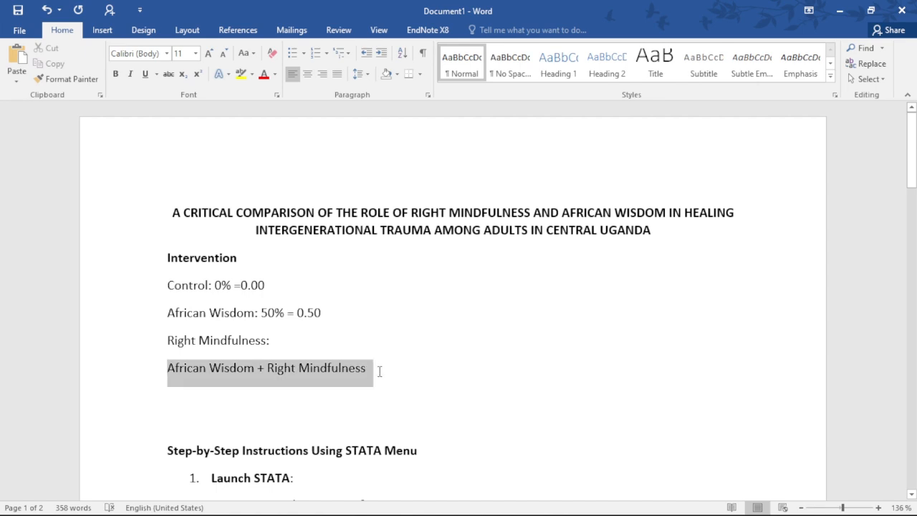
{"action": "left_click", "coordinate": [303, 342]}
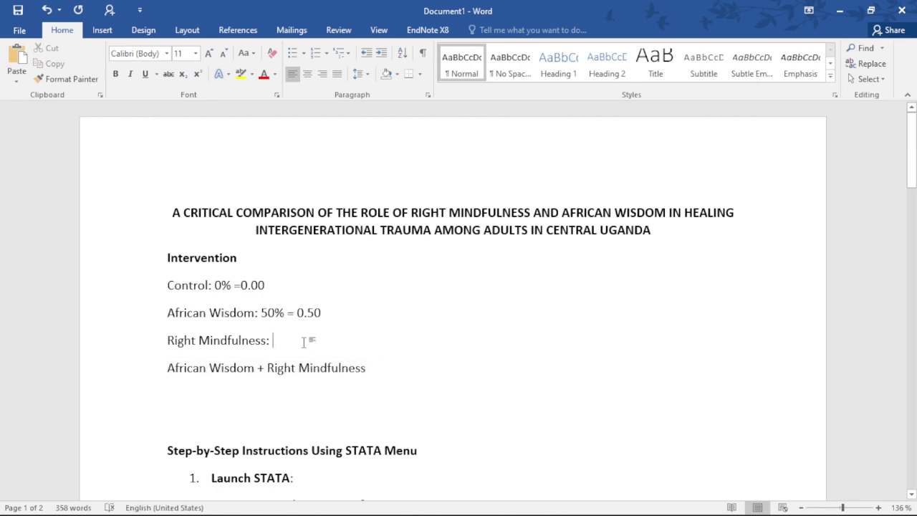
{"action": "type", "text": "60%"}
{"action": "left_click_drag", "start_coordinate": [169, 312], "coordinate": [274, 315]}
{"action": "left_click", "coordinate": [317, 341]}
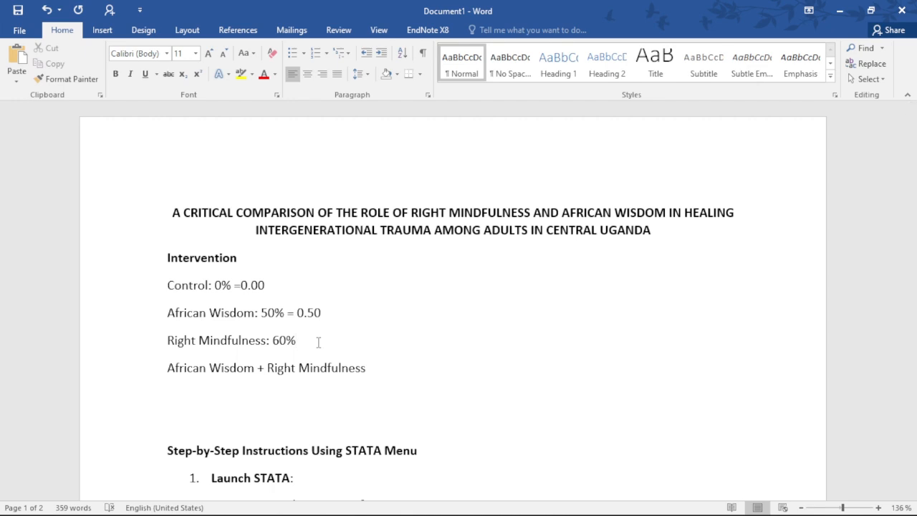
{"action": "type", "text": "= 0.60"}
Extend the combined group line to read "African Wisdom + Right Mindfulness: 80% = 0.80"
{"action": "left_click", "coordinate": [390, 368]}
{"action": "type", "text": ":"}
{"action": "type", "text": "80"}
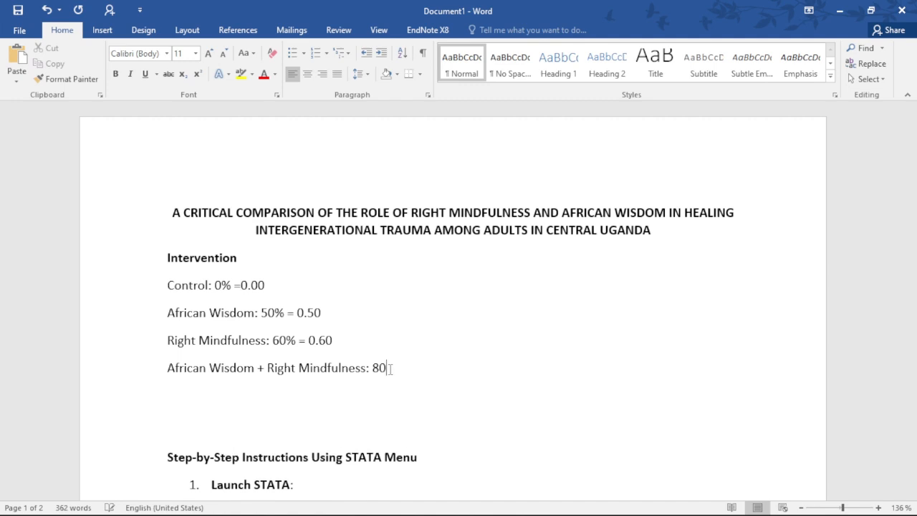
{"action": "key", "text": "BackSpace"}
{"action": "type", "text": "0%"}
{"action": "type", "text": "= 0.80"}
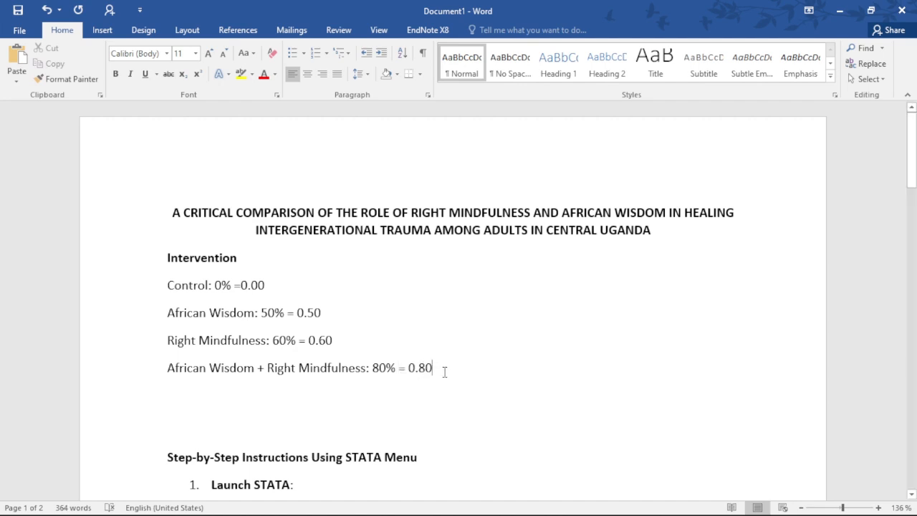
{"action": "left_click_drag", "start_coordinate": [444, 371], "coordinate": [166, 284]}
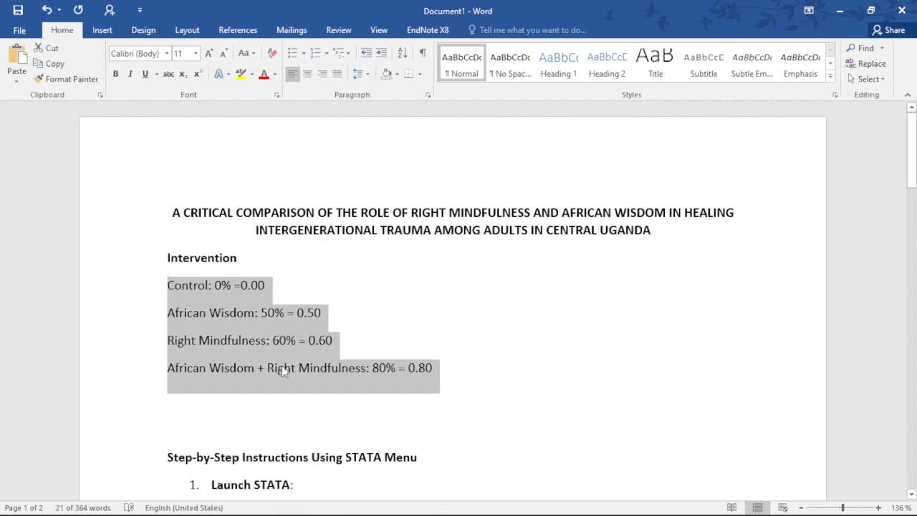
Add a bold "Significance:" line below the intervention groups, correcting its spelling, with an extra blank line beneath
{"action": "left_click", "coordinate": [272, 382]}
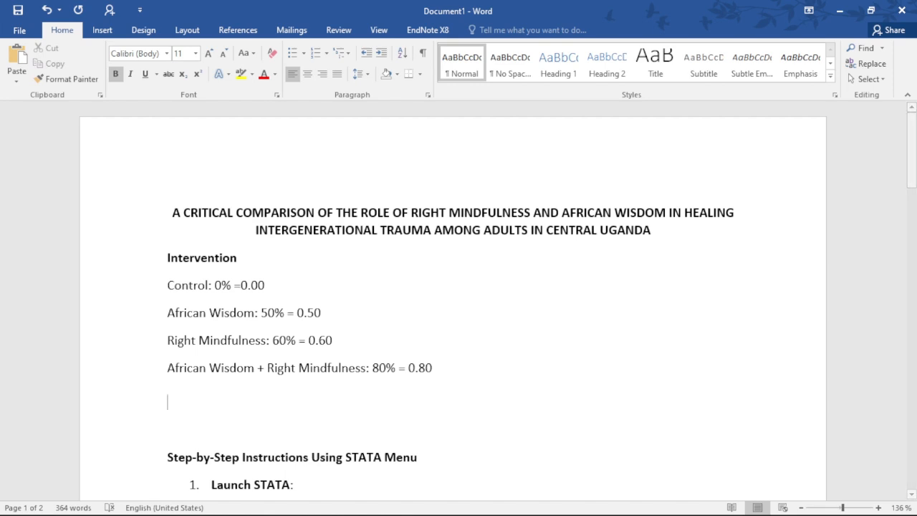
{"action": "key", "text": "Return"}
{"action": "key", "text": "Up"}
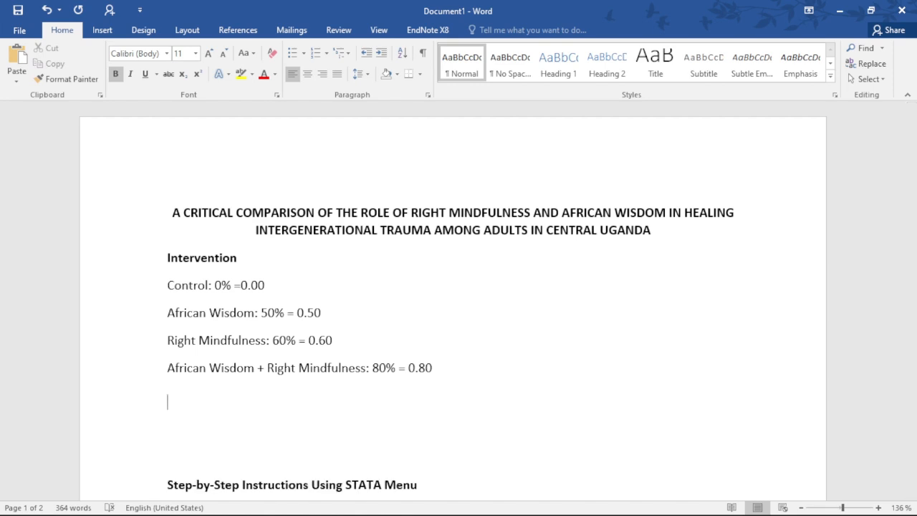
{"action": "type", "text": "Signficance"}
{"action": "key", "text": "BackSpace"}
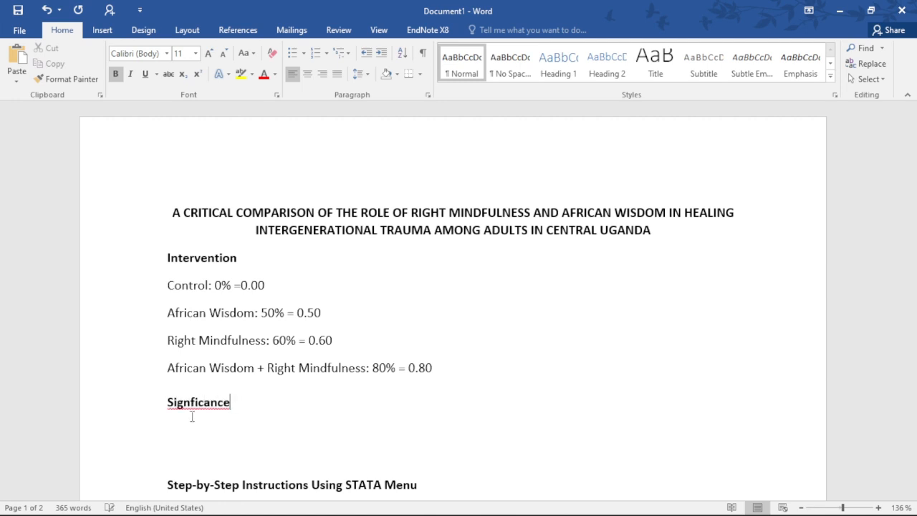
{"action": "type", "text": ":"}
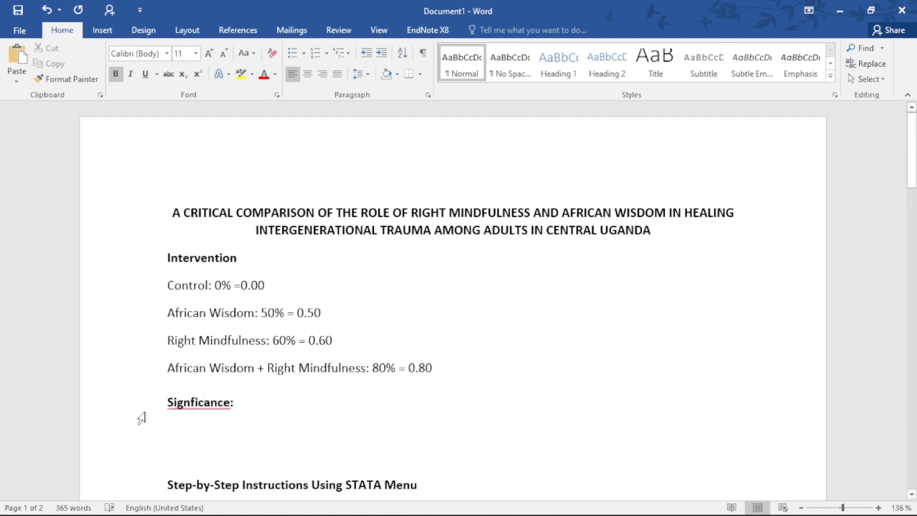
{"action": "left_click", "coordinate": [192, 401]}
{"action": "right_click", "coordinate": [231, 409]}
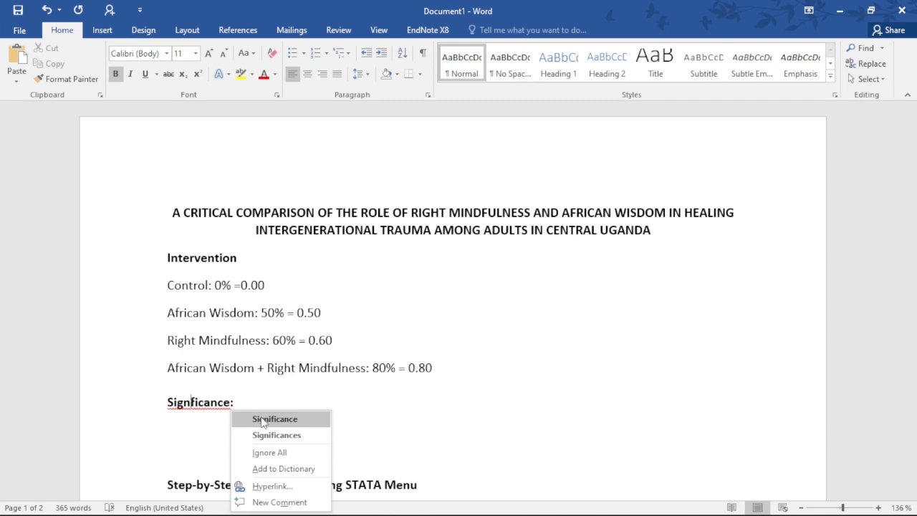
{"action": "left_click", "coordinate": [266, 419]}
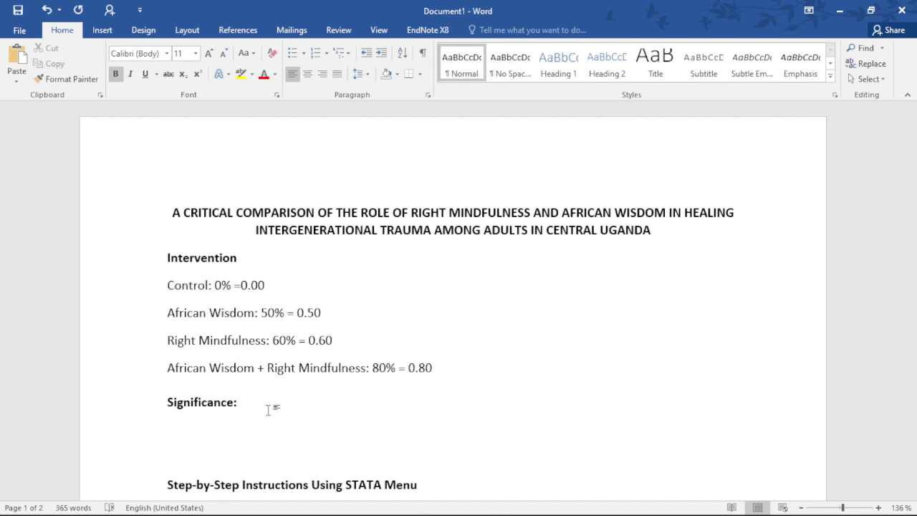
Complete the Significance line with "0.05 (95% CI :5% = 0.05)"
{"action": "type", "text": "0.05 (95% CI 5% CI :5% = 0.05)"}
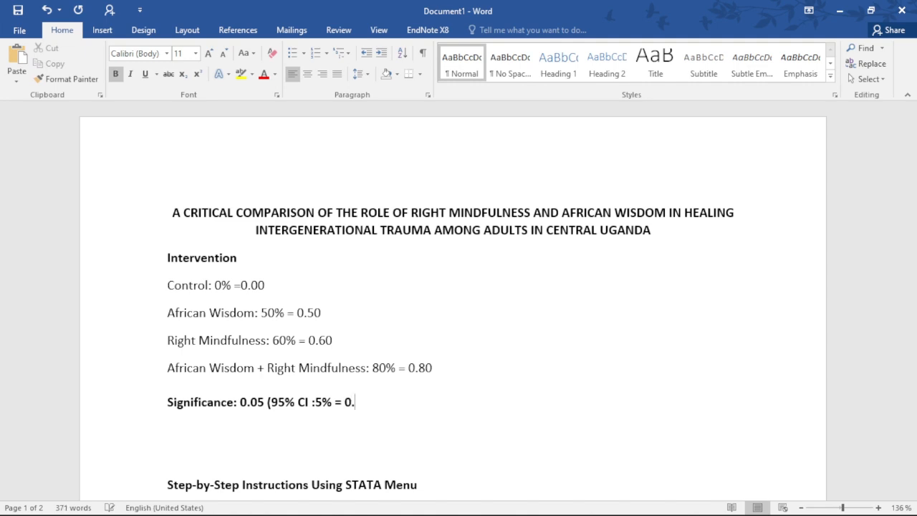
Append "Alpha values" to the end of the Significance line and start a new line below it
{"action": "scroll", "coordinate": [492, 362], "scroll_direction": "down", "scroll_amount": 2}
{"action": "key", "text": "Down"}
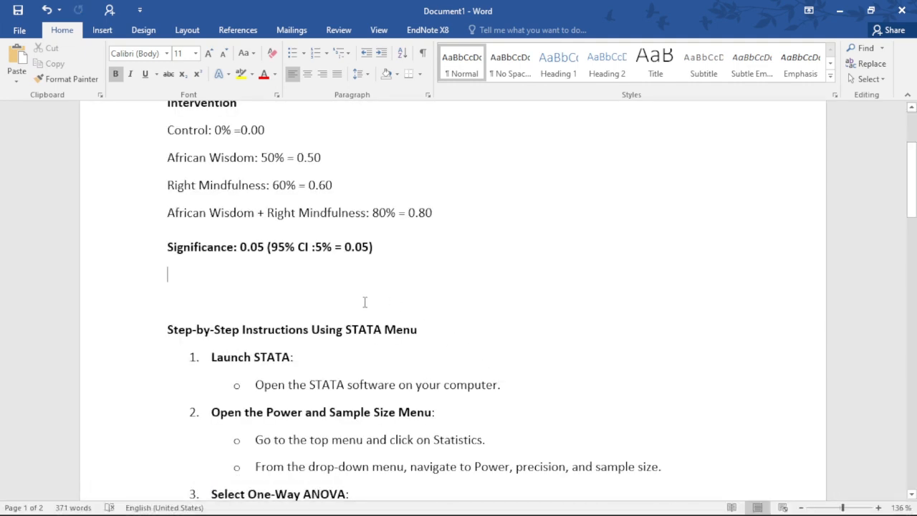
{"action": "left_click", "coordinate": [395, 249]}
{"action": "type", "text": "Alpoha"}
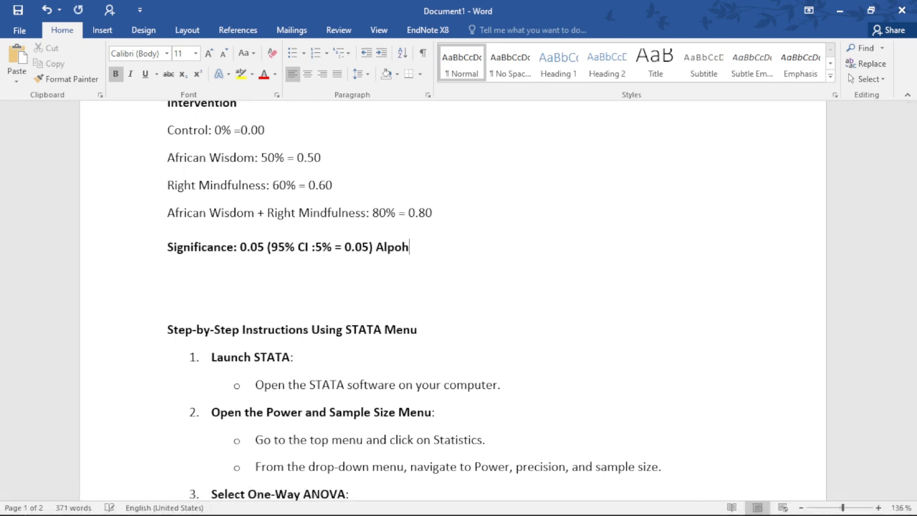
{"action": "key", "text": "BackSpace"}
{"action": "key", "text": "BackSpace"}
{"action": "key", "text": "BackSpace"}
{"action": "type", "text": "ha value s"}
{"action": "key", "text": "Return"}
{"action": "key", "text": "BackSpace"}
{"action": "key", "text": "BackSpace"}
{"action": "key", "text": "BackSpace"}
{"action": "type", "text": "s"}
{"action": "key", "text": "Return"}
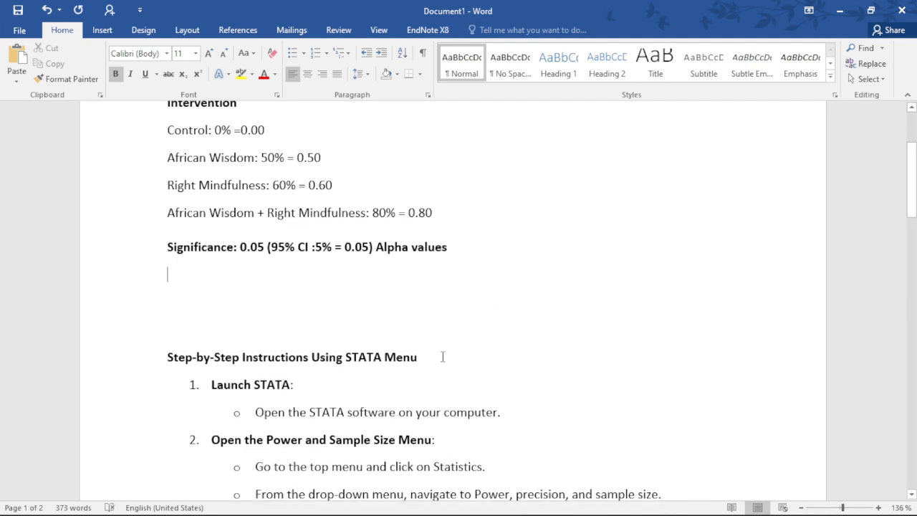
Add the line "Power: 0.8" below the Significance line
{"action": "mouse_move", "coordinate": [474, 510]}
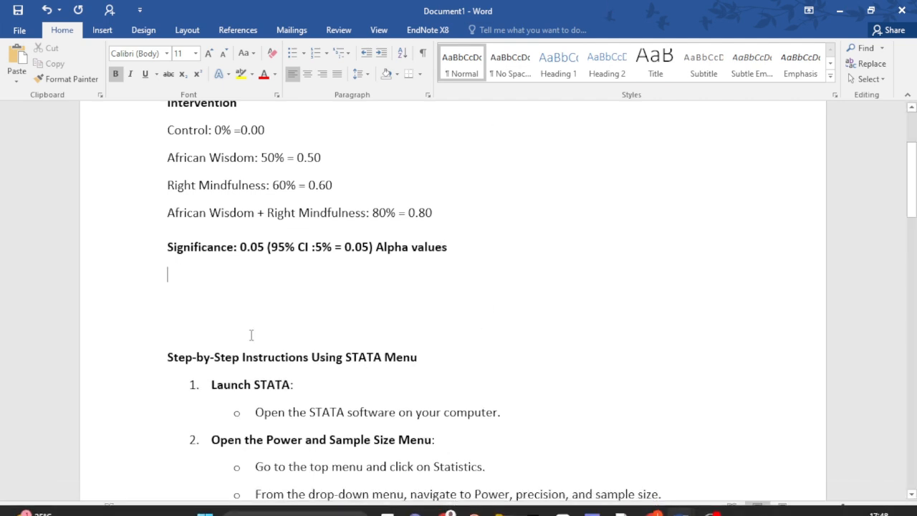
{"action": "type", "text": "Power"}
{"action": "key", "text": "BackSpace"}
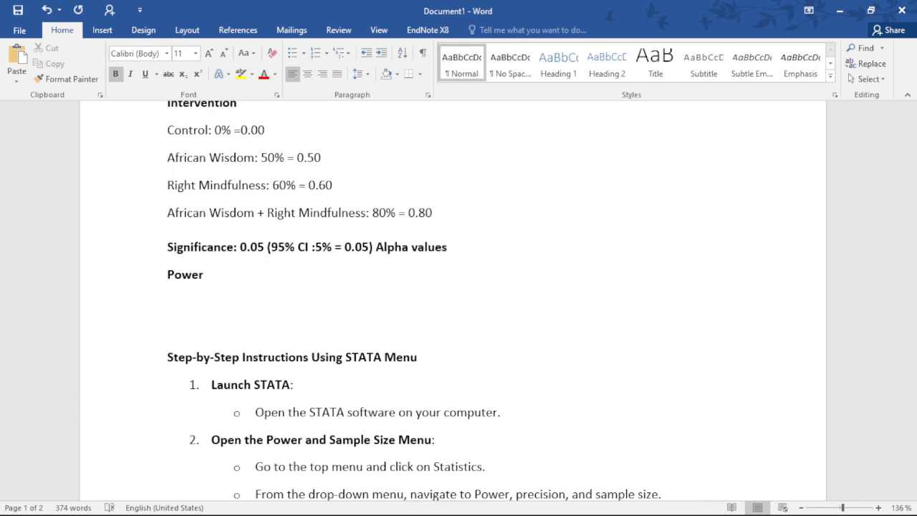
{"action": "type", "text": ":"}
{"action": "type", "text": "0.8"}
{"action": "left_click_drag", "start_coordinate": [167, 247], "coordinate": [234, 273]}
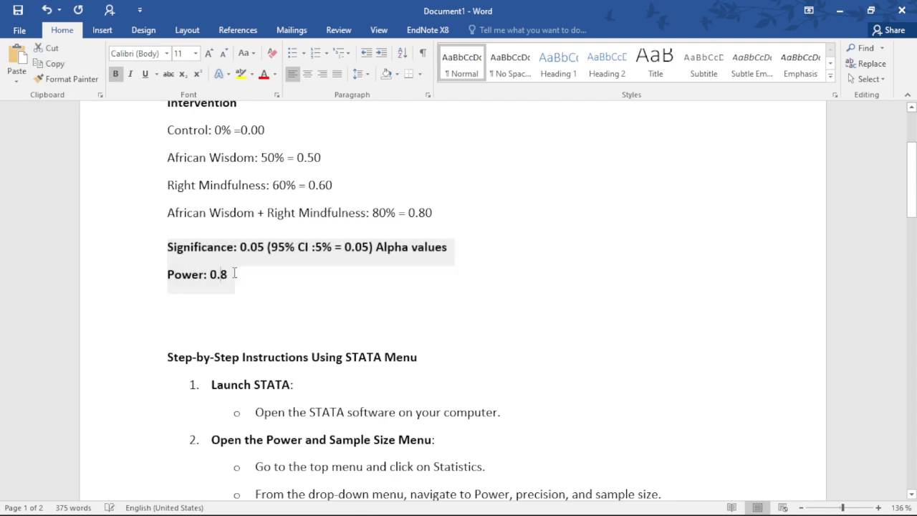
{"action": "left_click", "coordinate": [200, 277]}
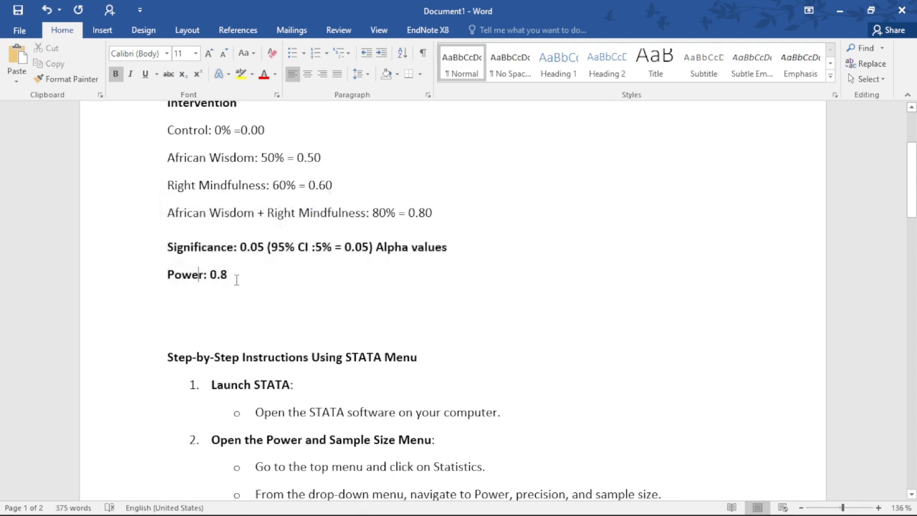
{"action": "left_click_drag", "start_coordinate": [237, 280], "coordinate": [142, 258]}
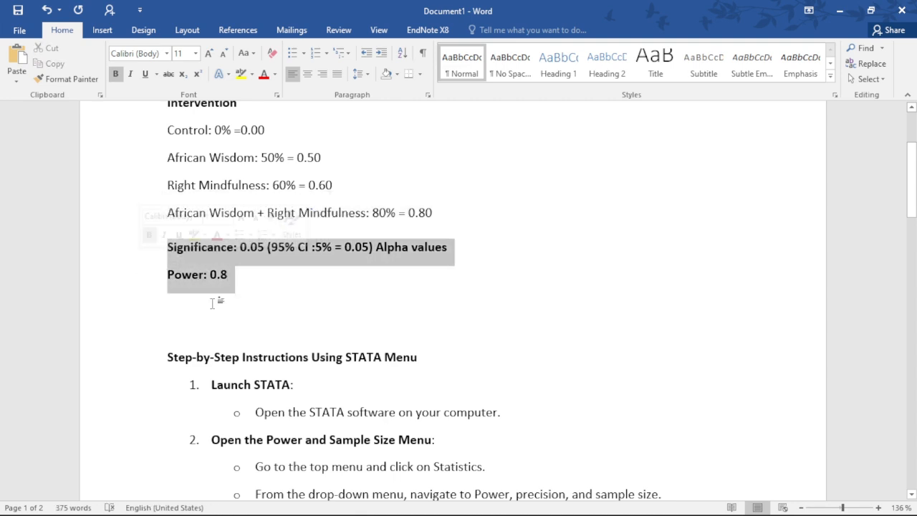
{"action": "left_click_drag", "start_coordinate": [236, 286], "coordinate": [144, 264]}
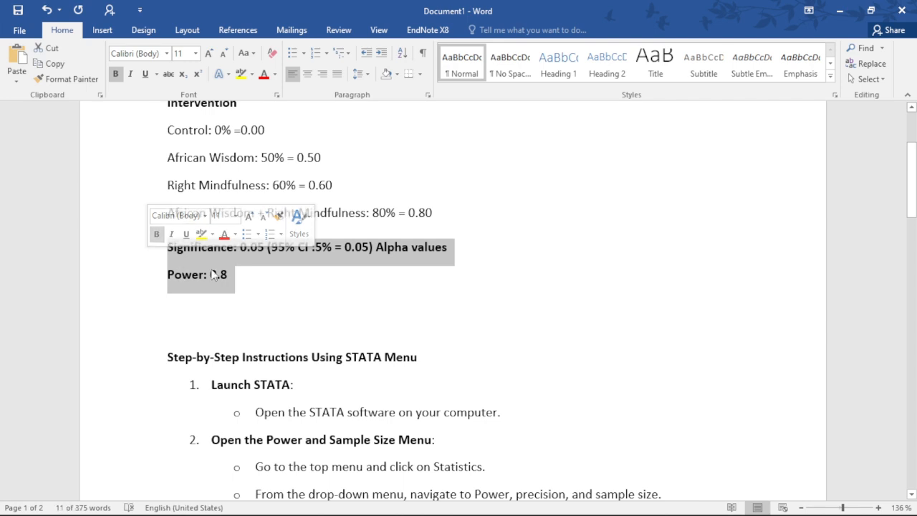
{"action": "left_click_drag", "start_coordinate": [233, 278], "coordinate": [161, 242]}
{"action": "scroll", "coordinate": [237, 281], "scroll_direction": "up", "scroll_amount": 1}
{"action": "left_click_drag", "start_coordinate": [236, 281], "coordinate": [171, 118]}
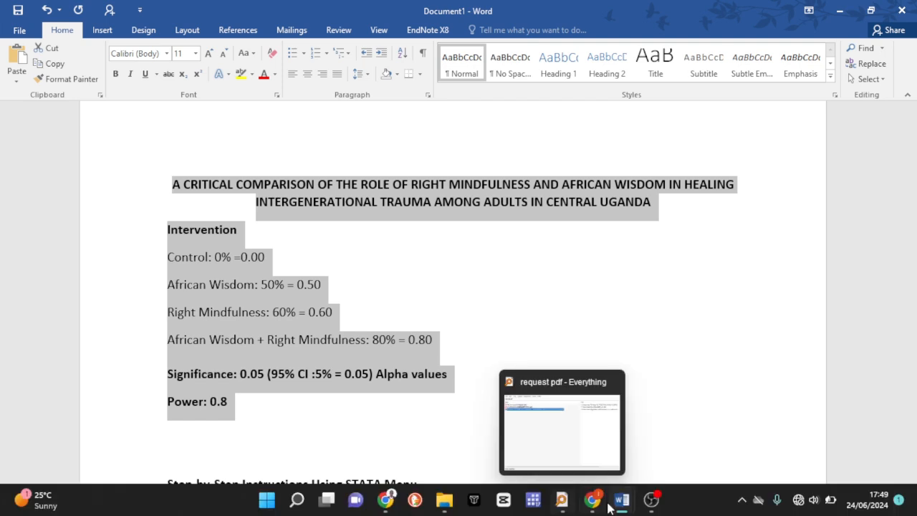
Switch to Stata and open the Power and sample-size analysis window
{"action": "mouse_move", "coordinate": [622, 499]}
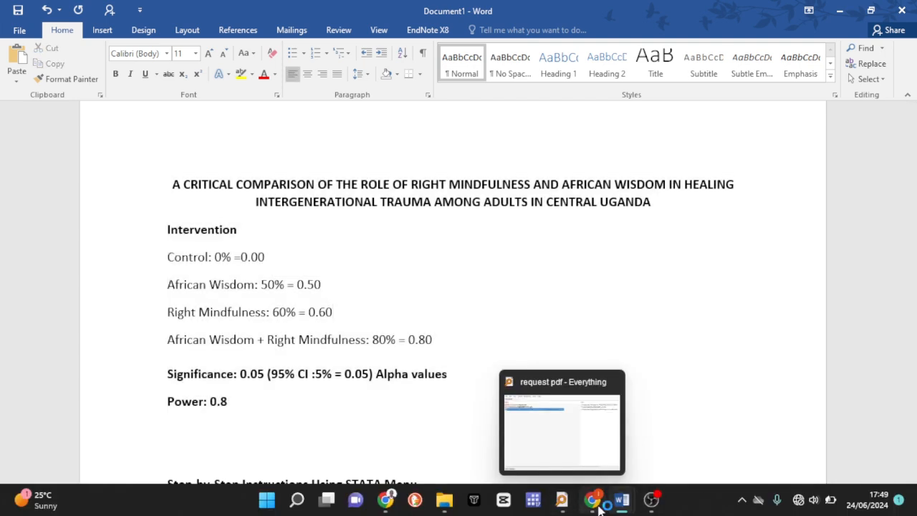
{"action": "left_click", "coordinate": [537, 508]}
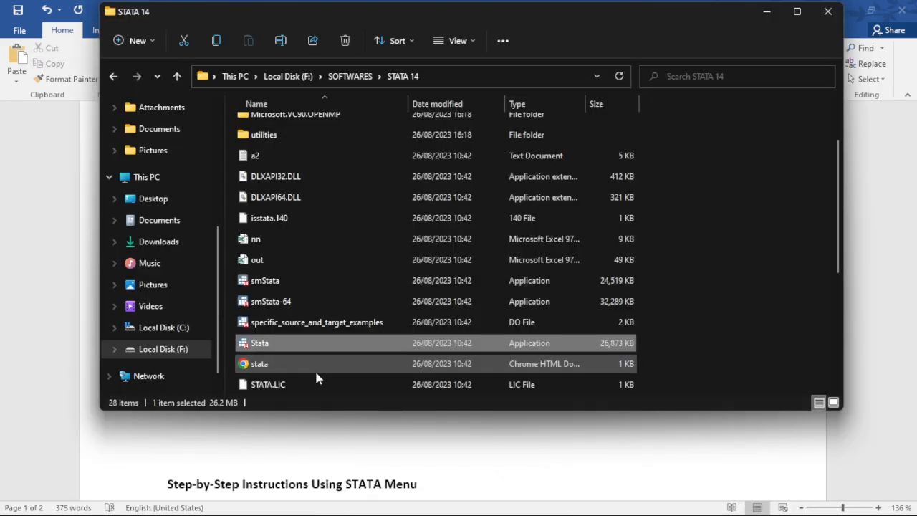
{"action": "key", "text": "Return"}
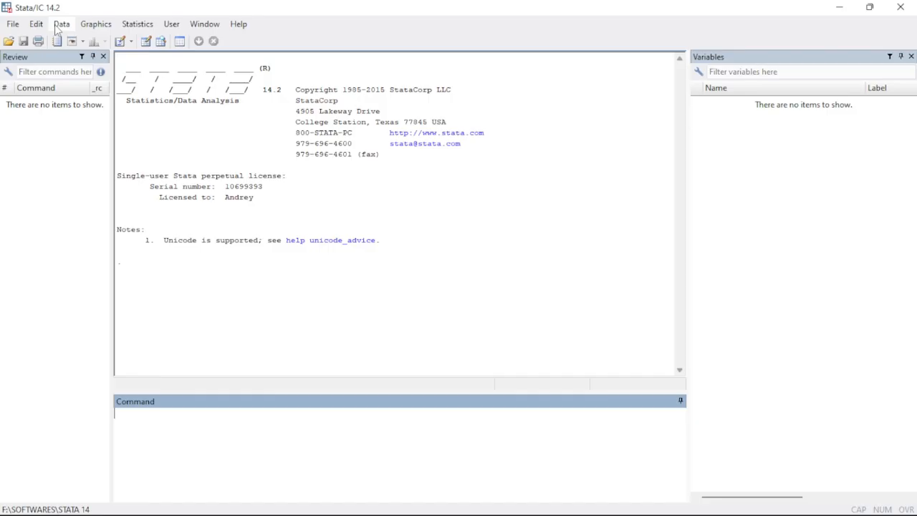
{"action": "left_click", "coordinate": [137, 23]}
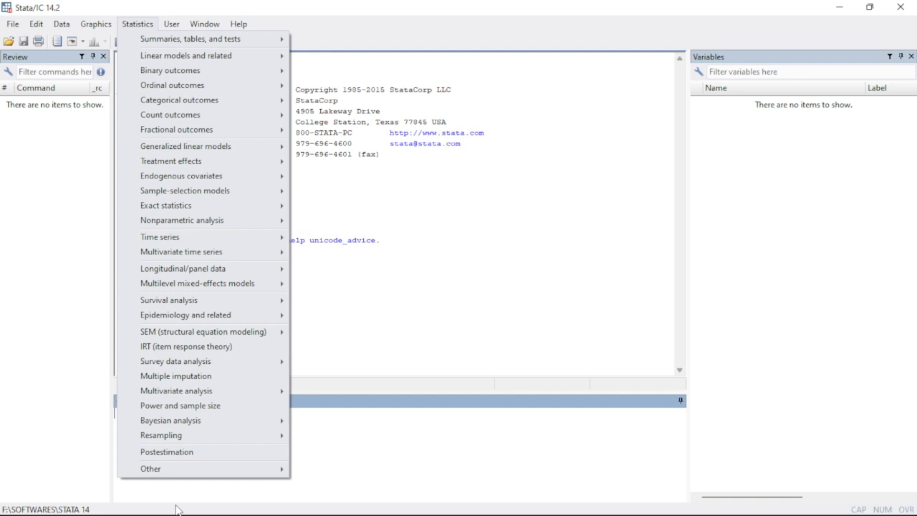
{"action": "left_click", "coordinate": [222, 410]}
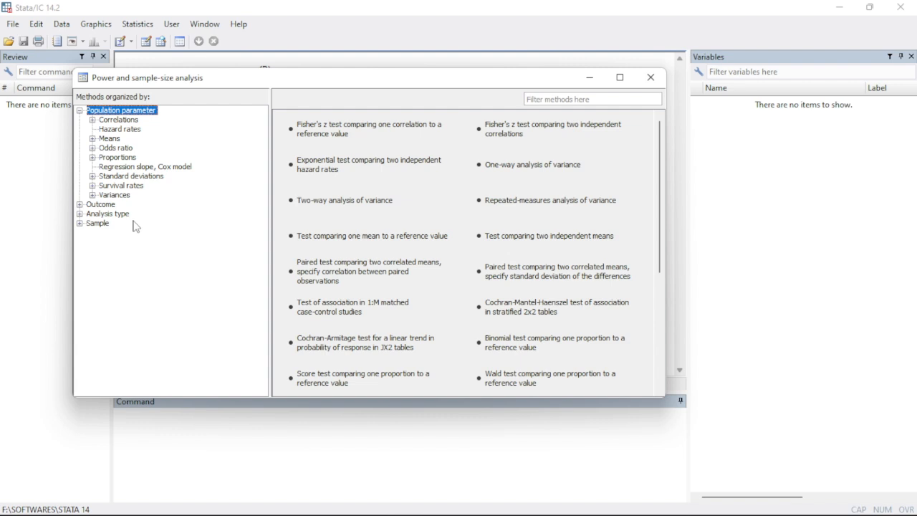
Examine the power-analysis methods for means, odds ratios, standard deviations, Cox regression slopes and proportions, ending on those for means
{"action": "left_click", "coordinate": [114, 139]}
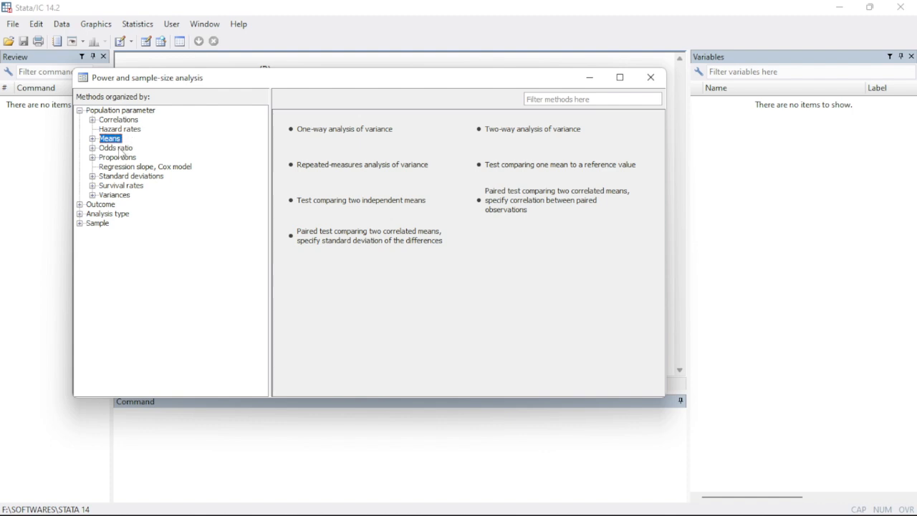
{"action": "left_click", "coordinate": [122, 149]}
{"action": "left_click", "coordinate": [106, 141]}
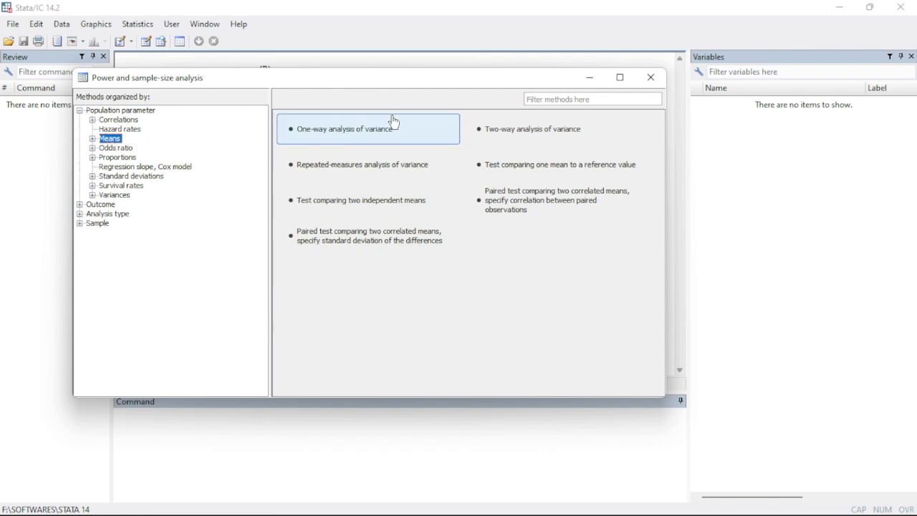
{"action": "left_click", "coordinate": [112, 177]}
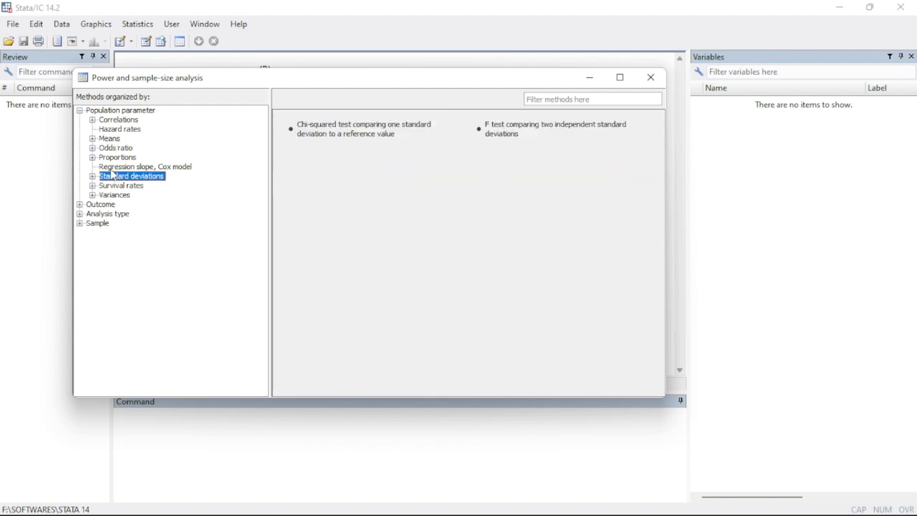
{"action": "left_click", "coordinate": [107, 167]}
{"action": "left_click", "coordinate": [109, 157]}
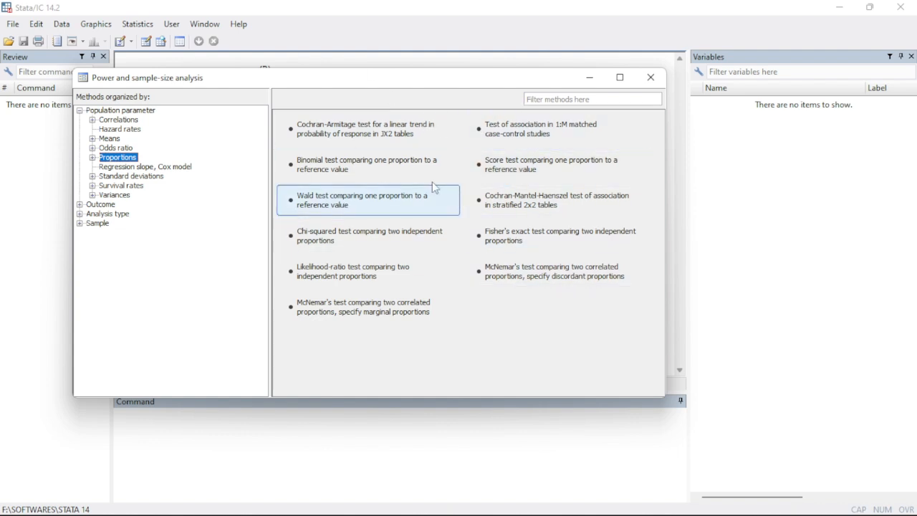
{"action": "left_click", "coordinate": [124, 148]}
{"action": "left_click", "coordinate": [107, 139]}
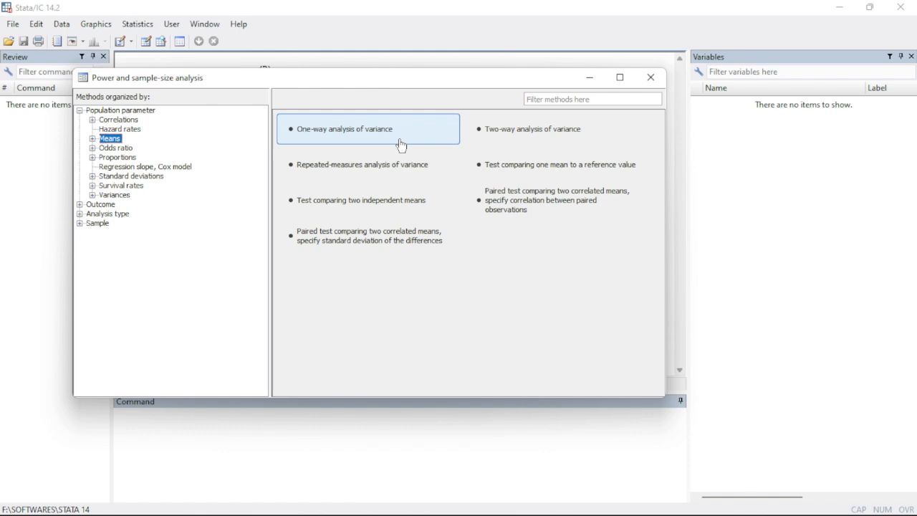
Open the power analysis for one-way analysis of variance and choose sample size as the quantity to compute
{"action": "left_click", "coordinate": [400, 141]}
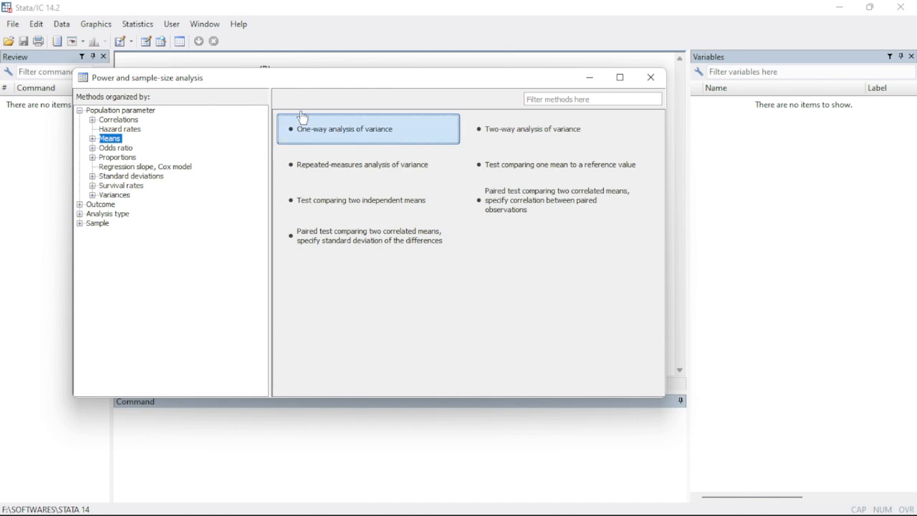
{"action": "double_click", "coordinate": [345, 139]}
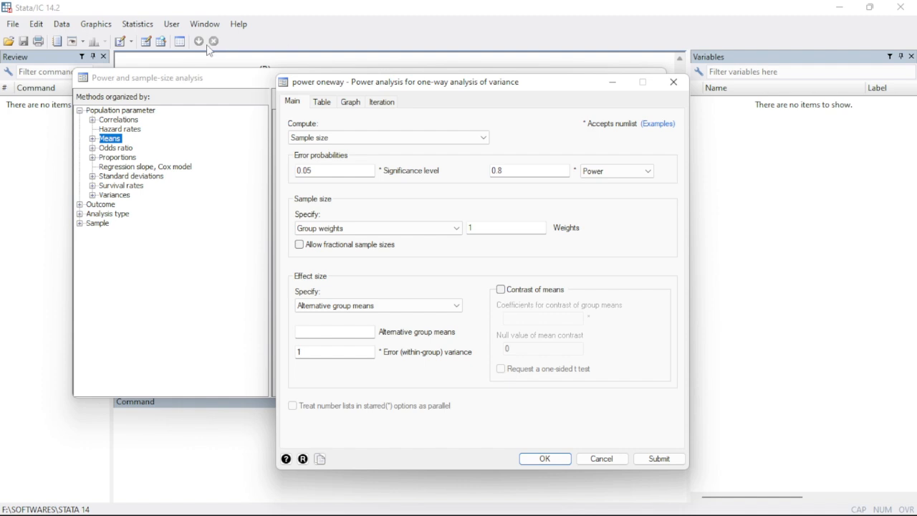
{"action": "left_click", "coordinate": [321, 139]}
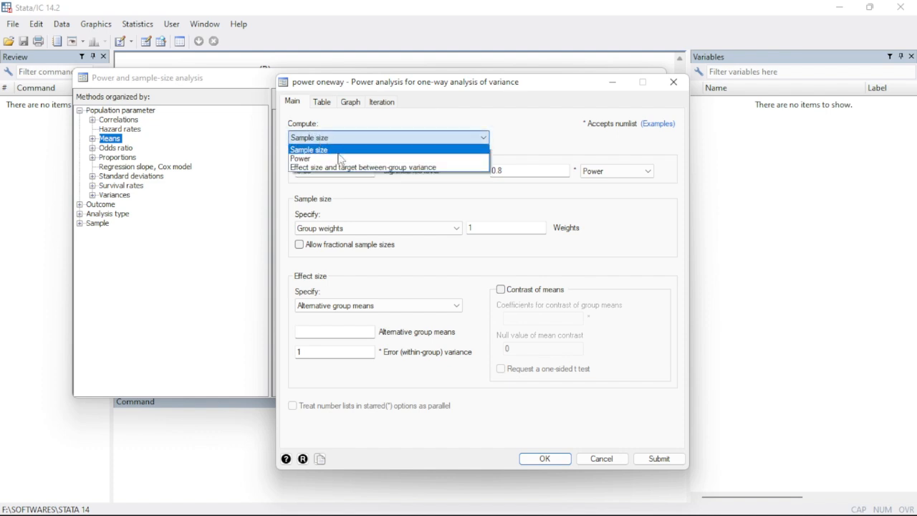
{"action": "left_click", "coordinate": [337, 151]}
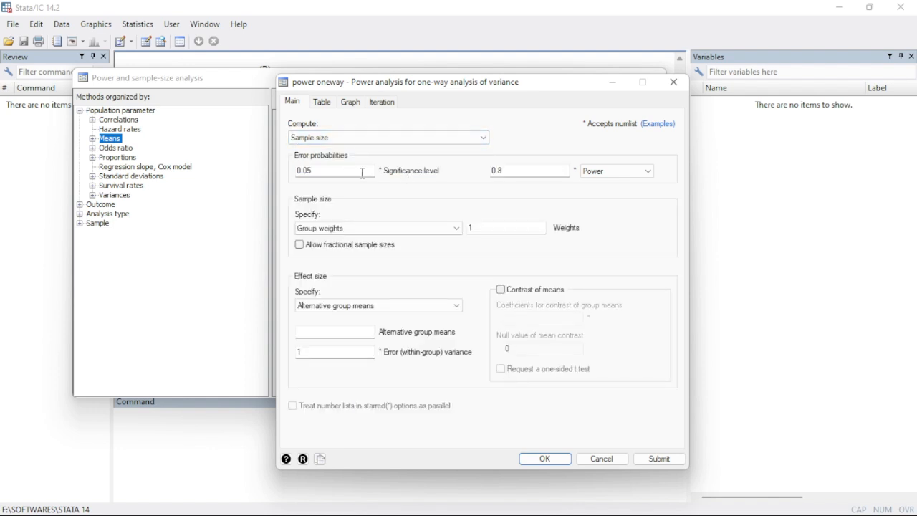
Check the significance level and power settings against the values recorded in the Word document, and return to Stata
{"action": "left_click", "coordinate": [338, 170]}
{"action": "left_click", "coordinate": [624, 171]}
{"action": "left_click", "coordinate": [533, 169]}
{"action": "mouse_move", "coordinate": [630, 513]}
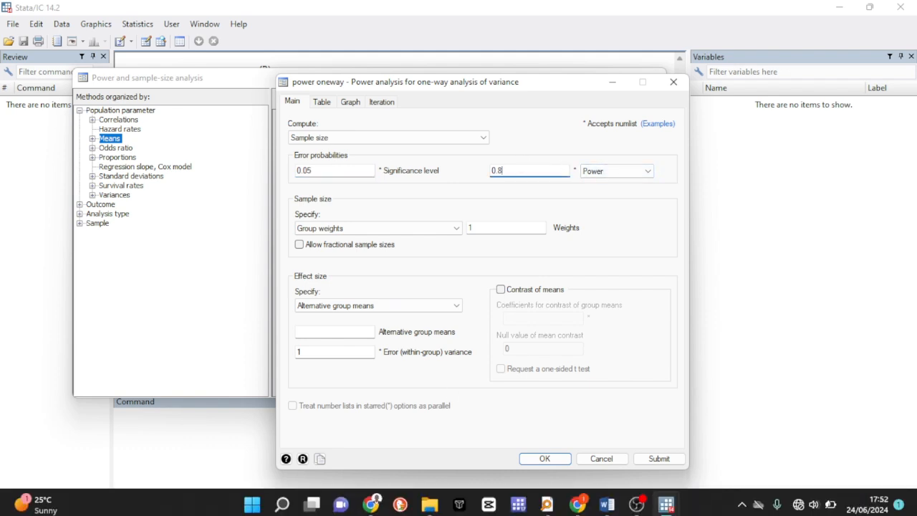
{"action": "left_click", "coordinate": [607, 501]}
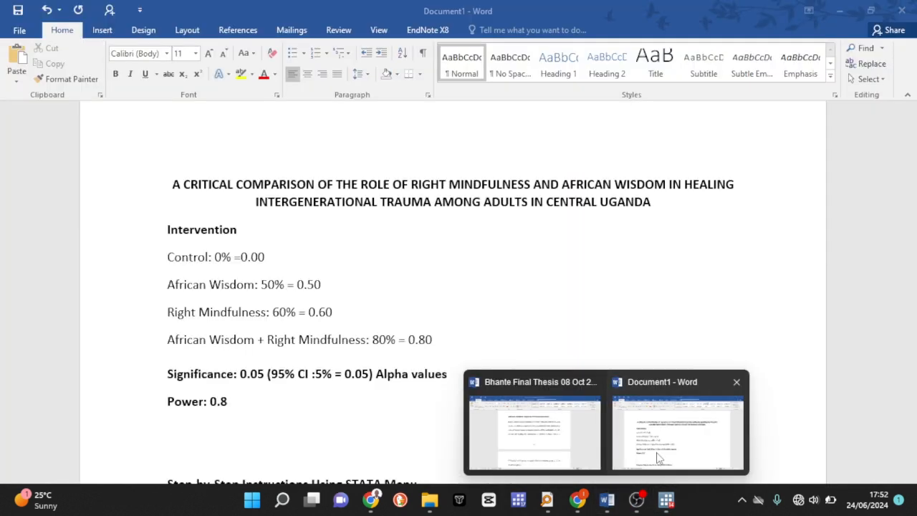
{"action": "left_click", "coordinate": [658, 457]}
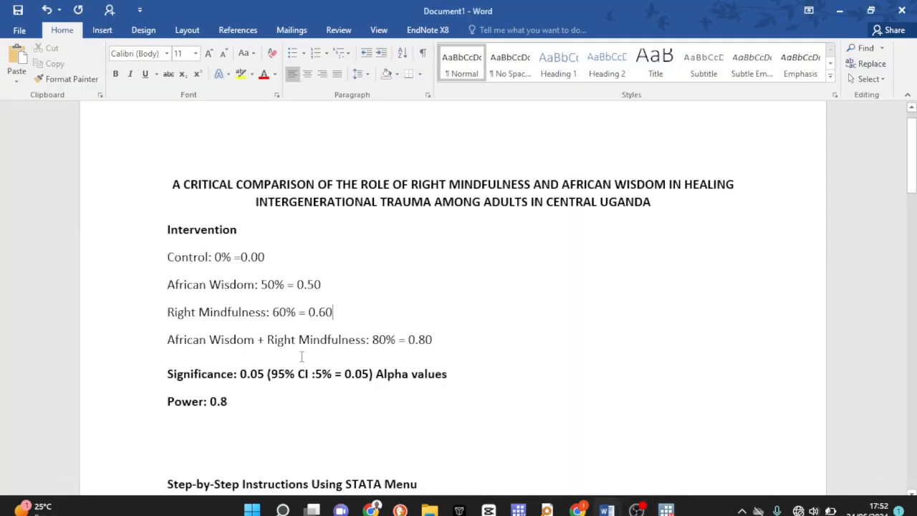
{"action": "double_click", "coordinate": [231, 401]}
{"action": "left_click", "coordinate": [194, 374]}
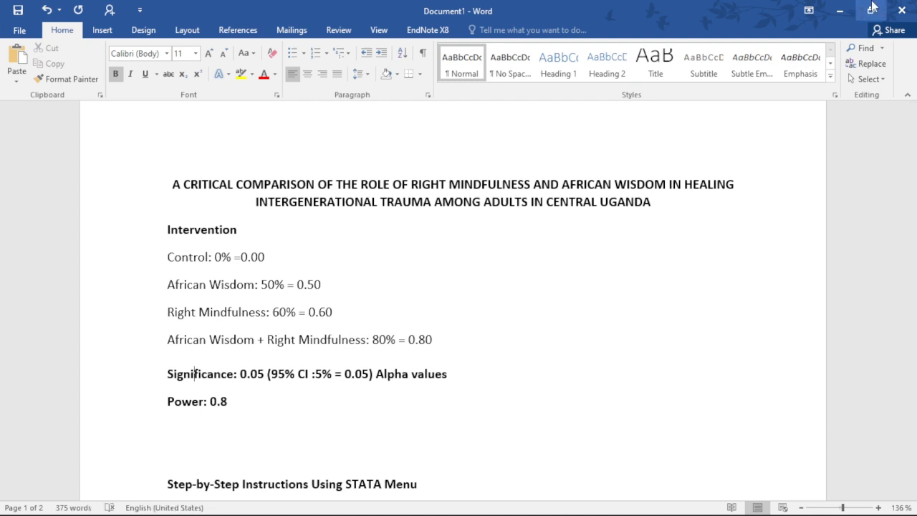
{"action": "left_click", "coordinate": [839, 10]}
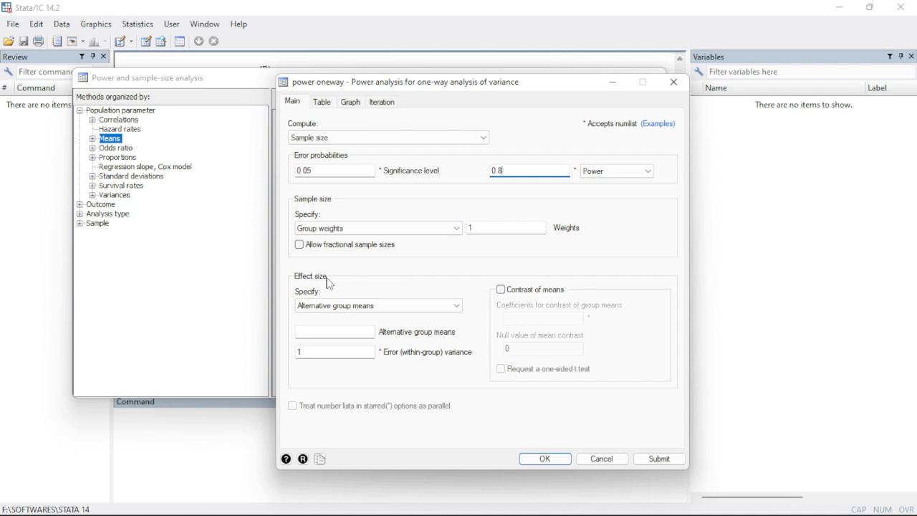
Enter the document's group proportions 0 0.5 0.6 0.8 as alternative group means, run the calculation, and close the method selection window
{"action": "left_click", "coordinate": [368, 331]}
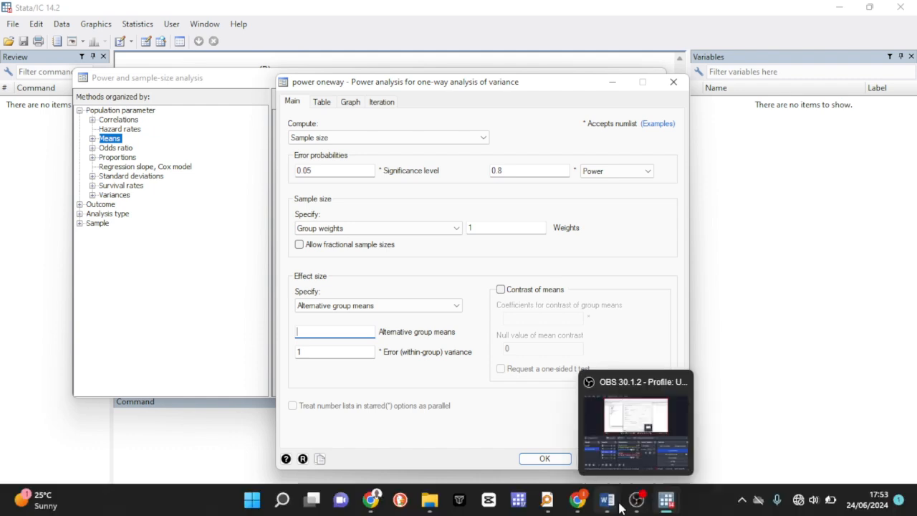
{"action": "mouse_move", "coordinate": [617, 506]}
{"action": "left_click", "coordinate": [644, 447]}
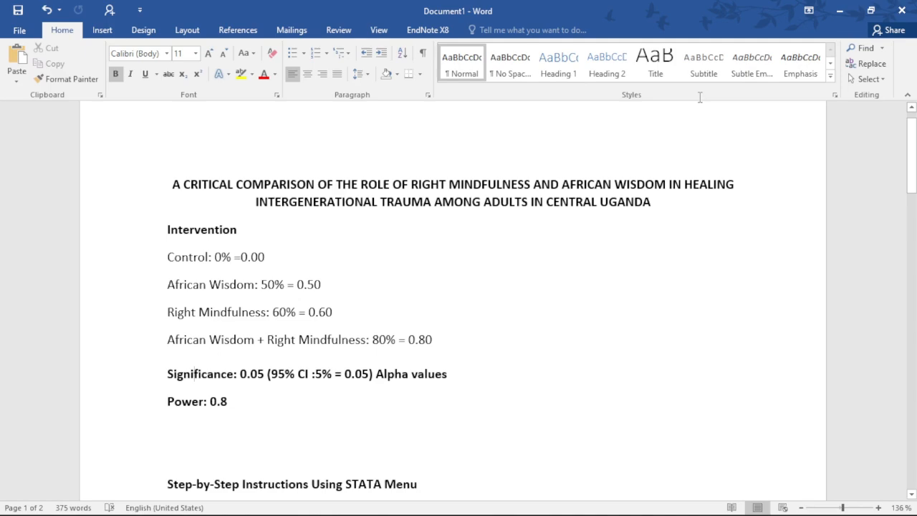
{"action": "left_click", "coordinate": [840, 10]}
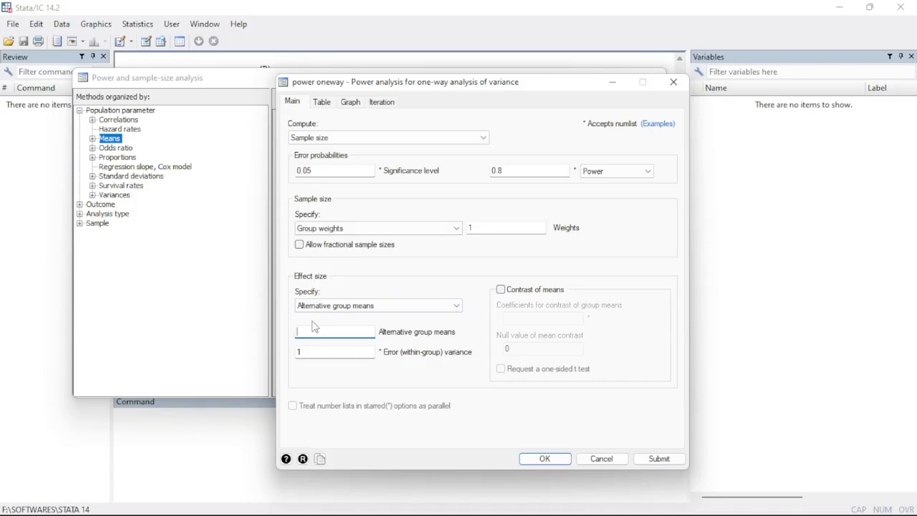
{"action": "type", "text": "0 0.5 0.6 0.8"}
{"action": "left_click", "coordinate": [561, 458]}
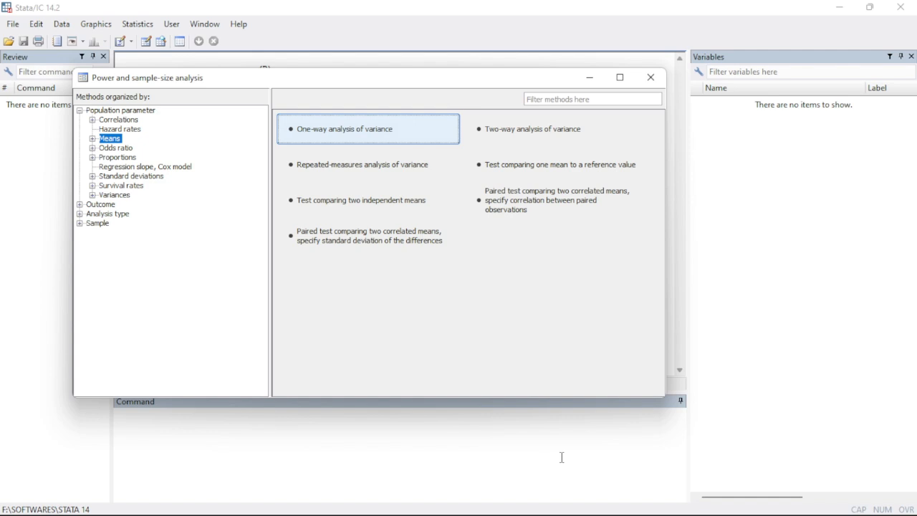
{"action": "left_click", "coordinate": [651, 79]}
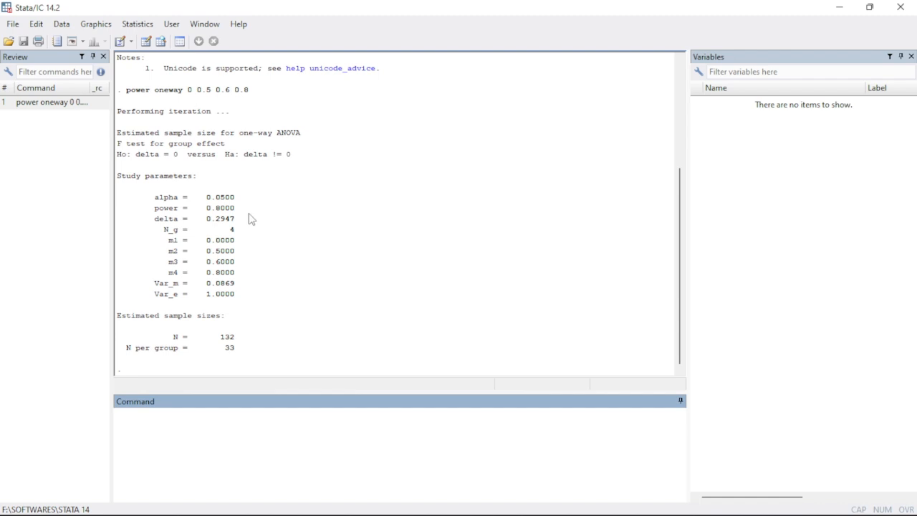
Examine the study parameters in the results: the number of groups, the group means and the variances
{"action": "double_click", "coordinate": [178, 231]}
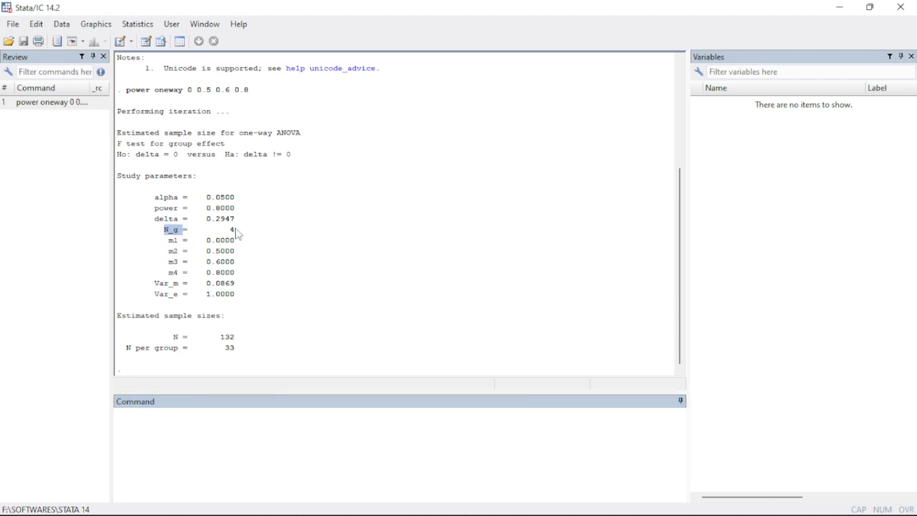
{"action": "double_click", "coordinate": [232, 230]}
{"action": "left_click", "coordinate": [173, 245]}
{"action": "left_click_drag", "start_coordinate": [173, 246], "coordinate": [177, 274]}
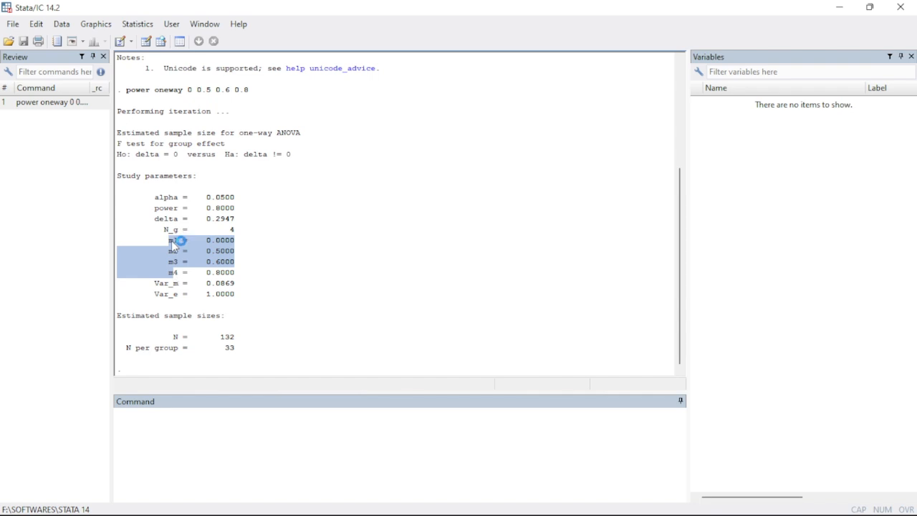
{"action": "left_click", "coordinate": [175, 244]}
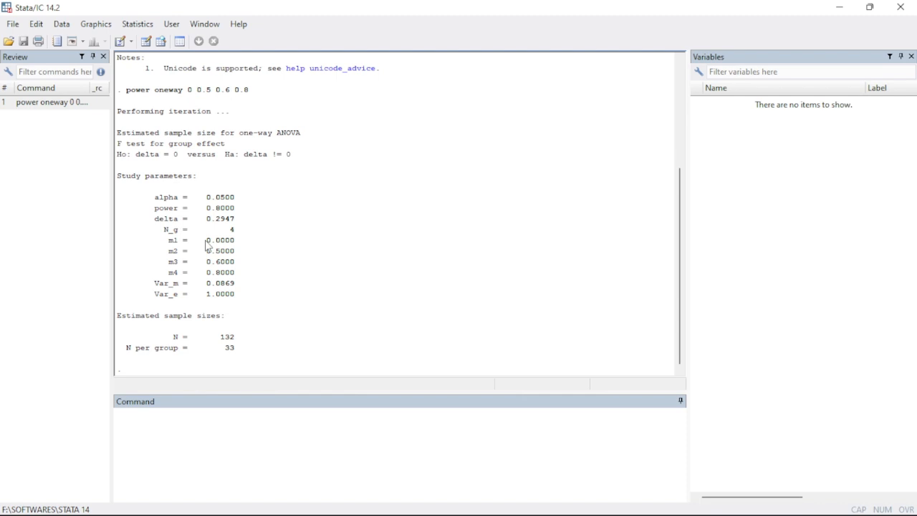
{"action": "left_click_drag", "start_coordinate": [173, 251], "coordinate": [169, 253]}
{"action": "double_click", "coordinate": [172, 261]}
{"action": "double_click", "coordinate": [219, 272]}
{"action": "left_click", "coordinate": [152, 287]}
{"action": "left_click_drag", "start_coordinate": [152, 288], "coordinate": [221, 320]}
Examine the estimated total sample size and the sample size per group in the results
{"action": "left_click_drag", "start_coordinate": [172, 337], "coordinate": [182, 337]}
{"action": "double_click", "coordinate": [227, 336]}
{"action": "left_click_drag", "start_coordinate": [223, 348], "coordinate": [242, 350]}
{"action": "left_click", "coordinate": [209, 423]}
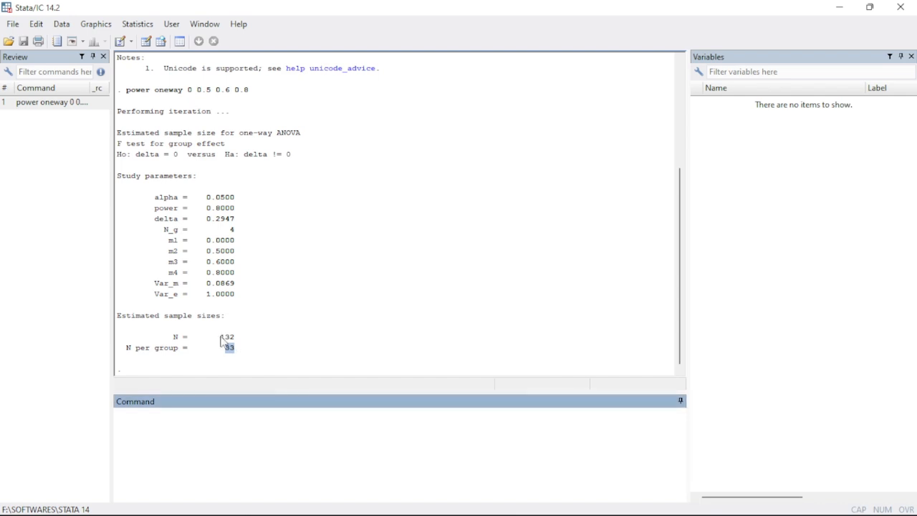
{"action": "left_click_drag", "start_coordinate": [221, 337], "coordinate": [248, 343]}
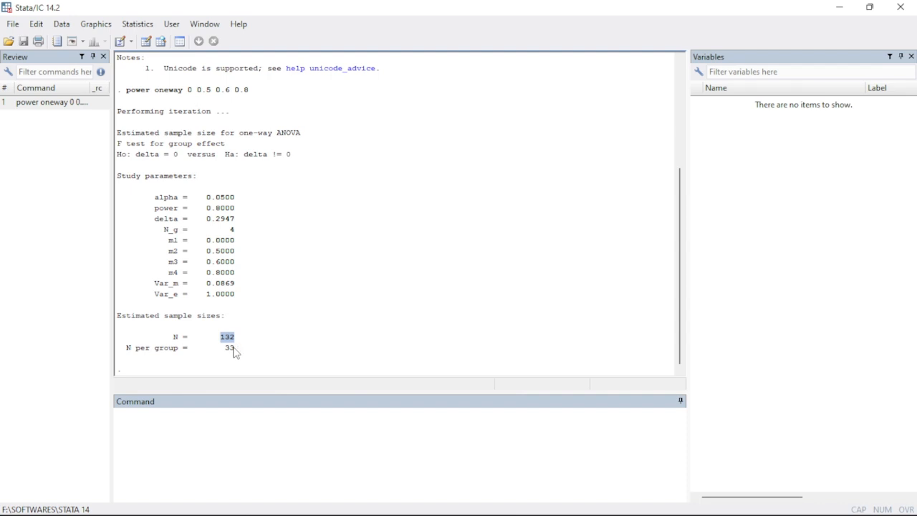
{"action": "left_click", "coordinate": [179, 445]}
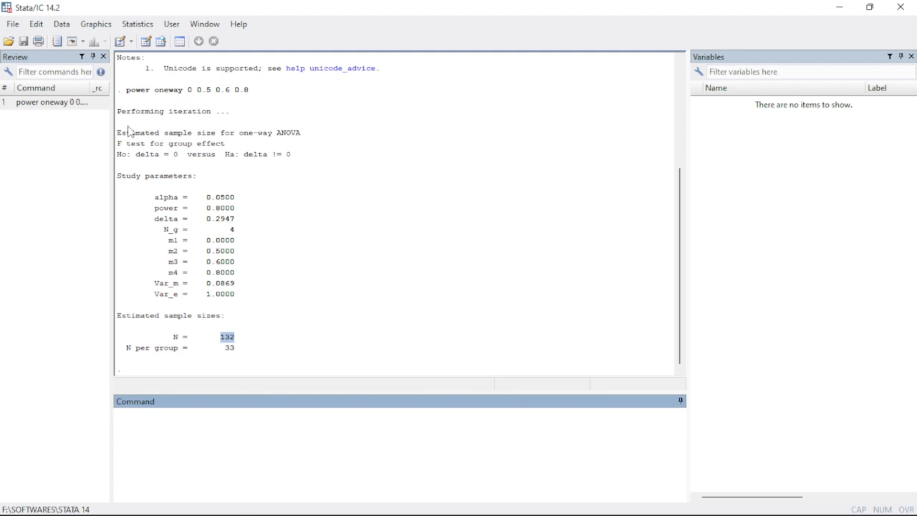
Widen the Review pane so the full command is readable, and clear the results with the cls command
{"action": "left_click_drag", "start_coordinate": [112, 117], "coordinate": [346, 157]}
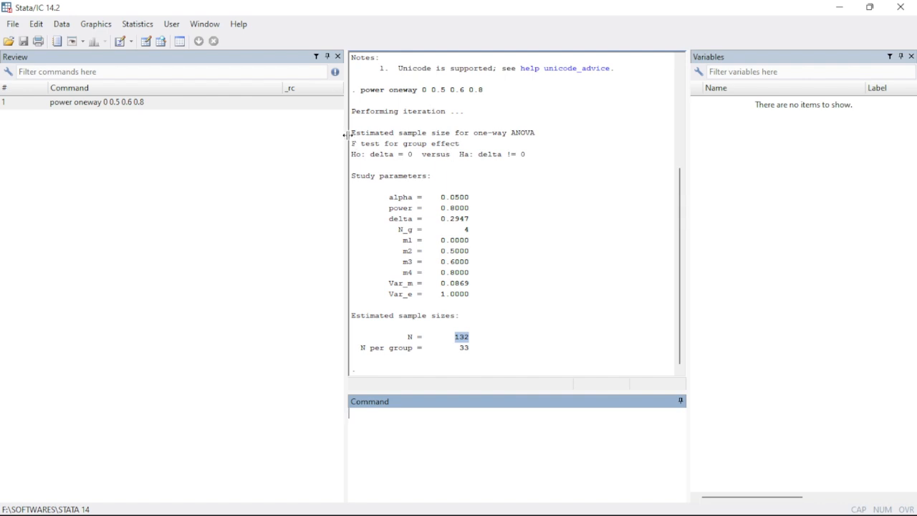
{"action": "left_click_drag", "start_coordinate": [346, 135], "coordinate": [210, 125]}
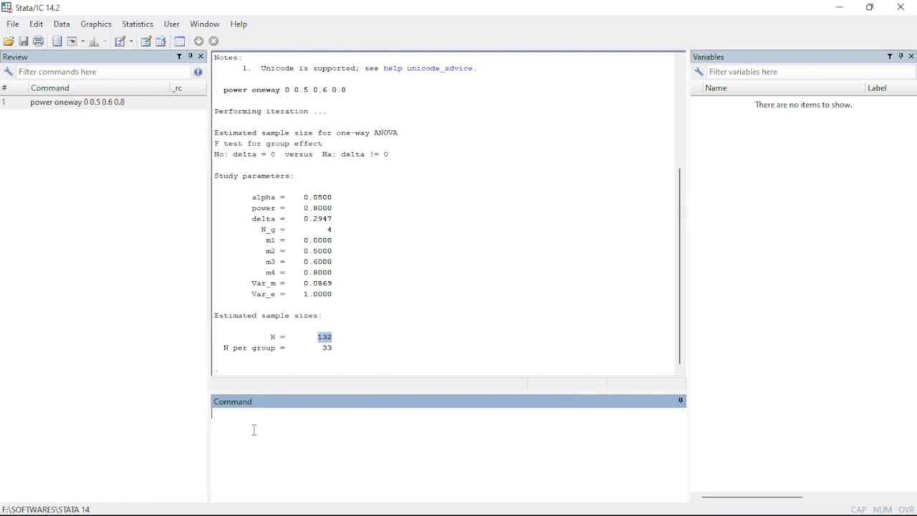
{"action": "type", "text": "pow"}
{"action": "key", "text": "BackSpace"}
{"action": "key", "text": "BackSpace"}
{"action": "key", "text": "BackSpace"}
{"action": "type", "text": "cls"}
{"action": "key", "text": "Return"}
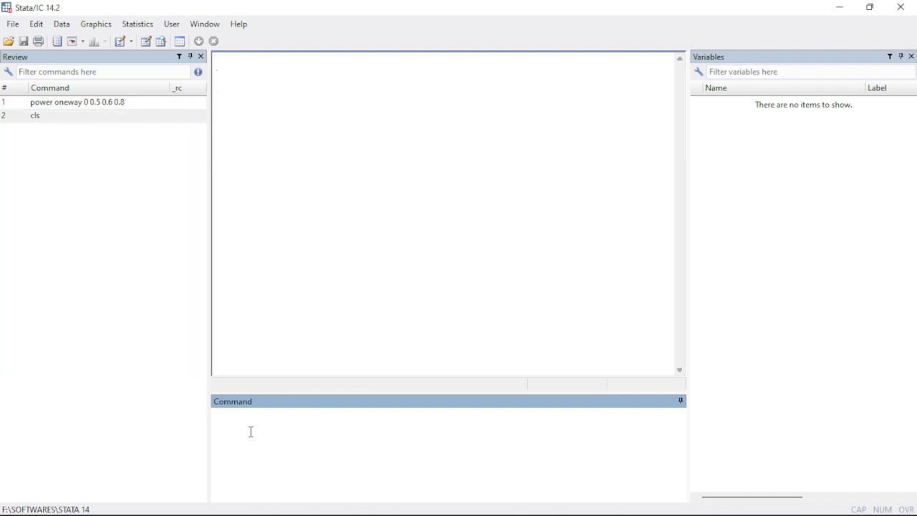
Run the command "power oneway 0 0.5 0.6 0.8" to repeat the one-way ANOVA sample size calculation
{"action": "type", "text": "power omew"}
{"action": "key", "text": "BackSpace"}
{"action": "key", "text": "BackSpace"}
{"action": "key", "text": "BackSpace"}
{"action": "type", "text": "neway 0 0.5 0.6 0.8"}
{"action": "key", "text": "Return"}
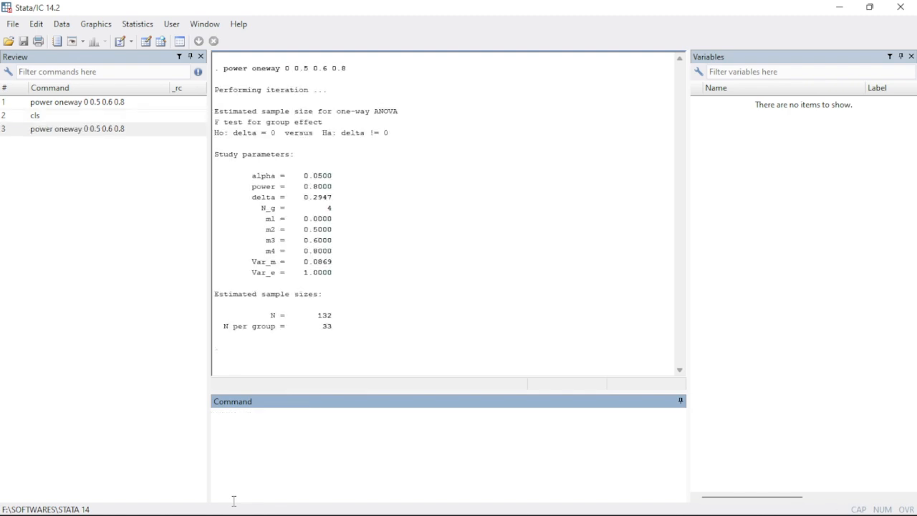